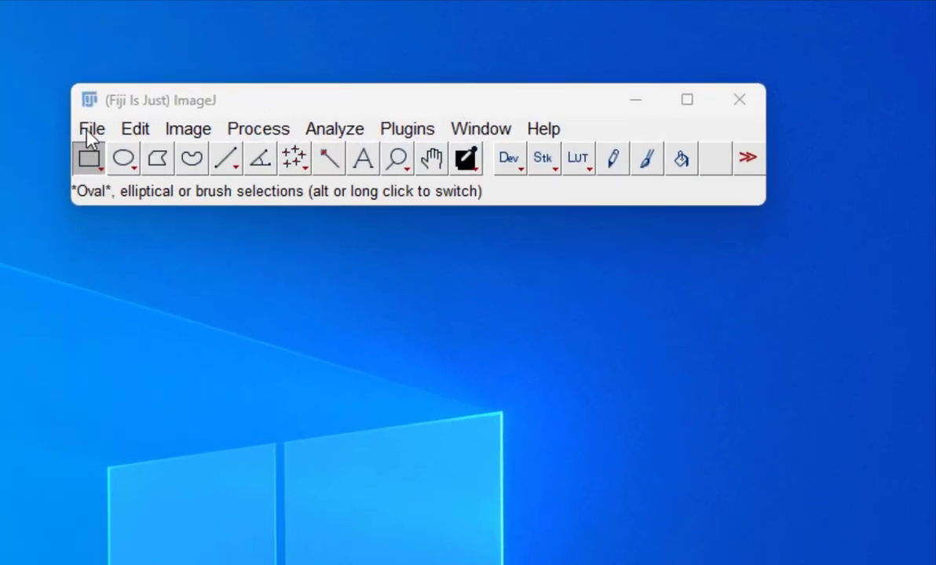
- Open the leaf photo 2025-01-24 11.23.14.jpg from the Camera Uploads folder
{"action": "left_click", "coordinate": [90, 134]}
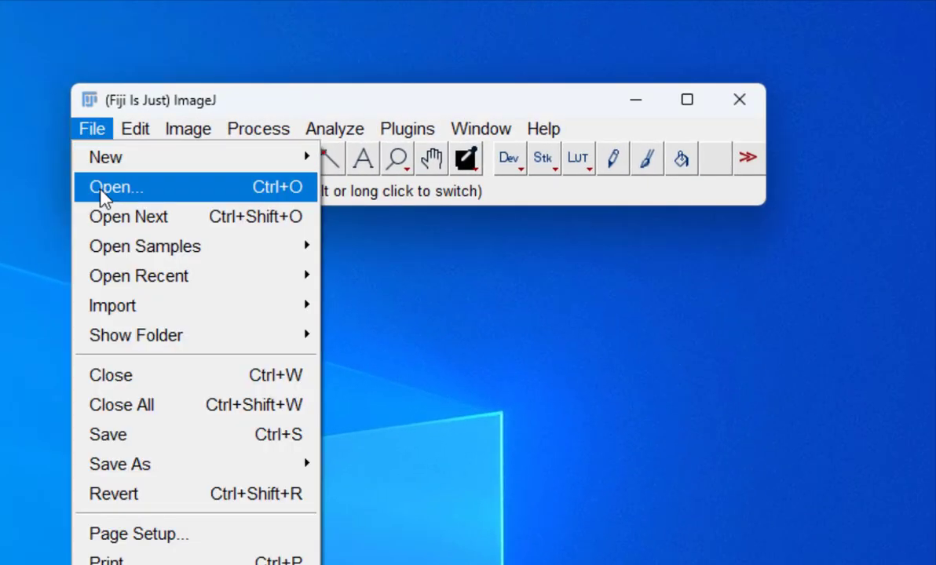
{"action": "left_click", "coordinate": [77, 191]}
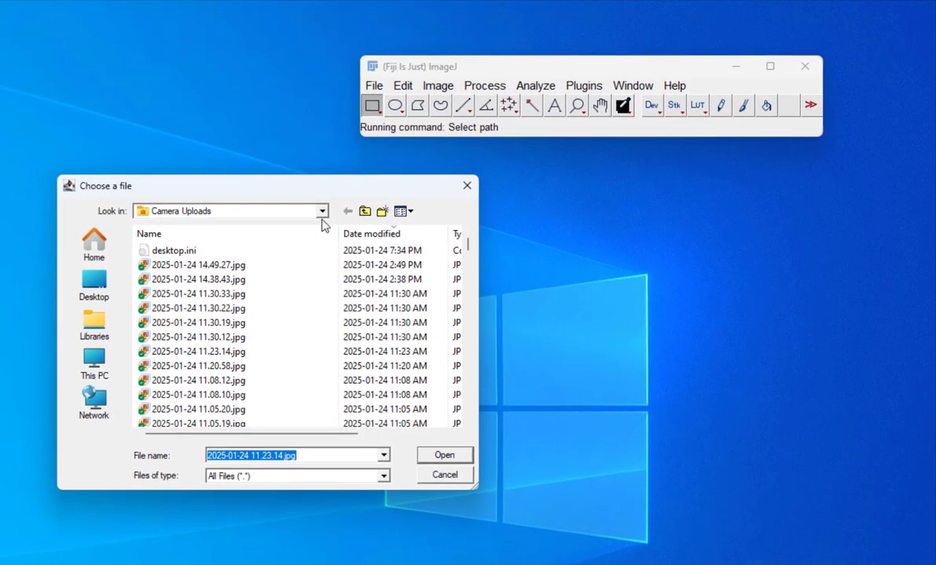
{"action": "left_click", "coordinate": [303, 352]}
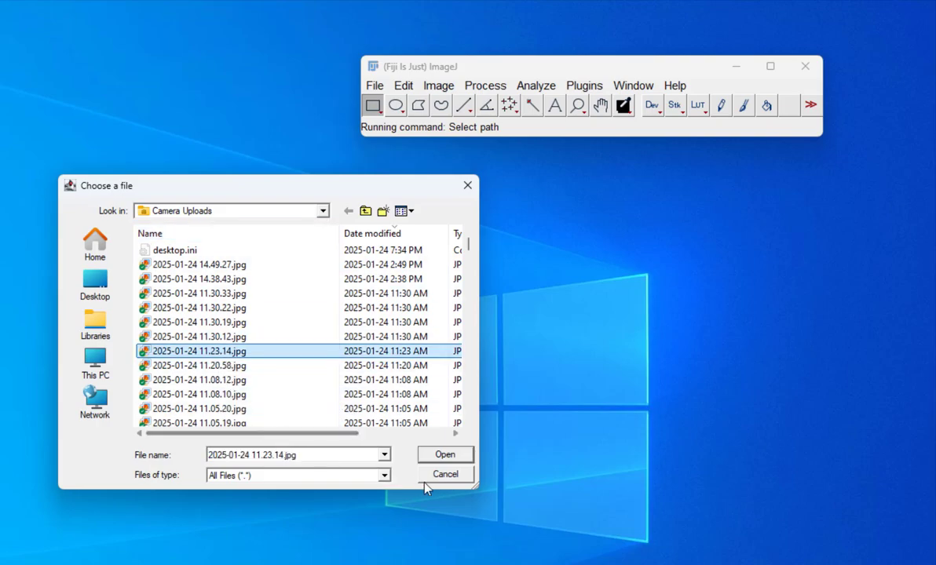
{"action": "left_click", "coordinate": [440, 459]}
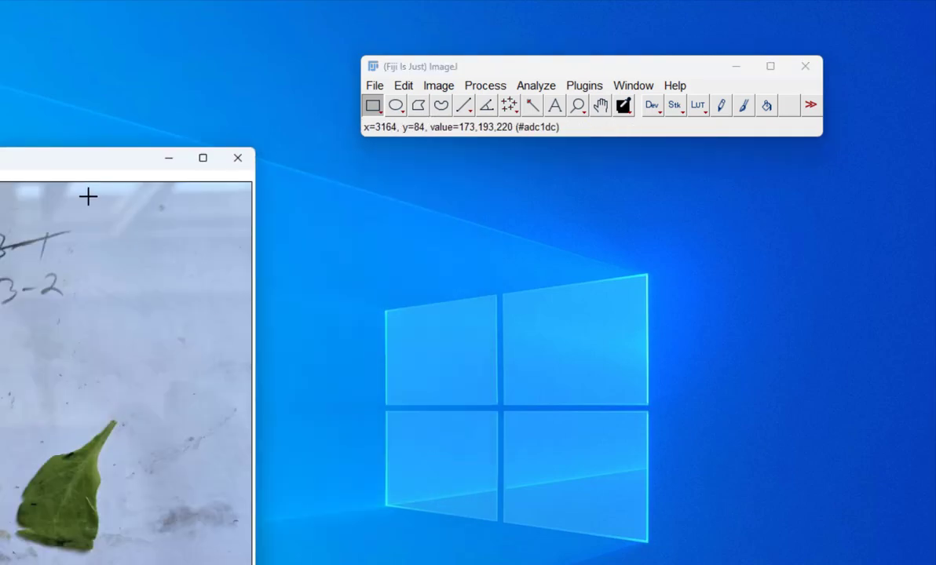
- Reposition the image window and zoom in on the centimetre ruler
{"action": "left_click_drag", "start_coordinate": [36, 164], "coordinate": [261, 157]}
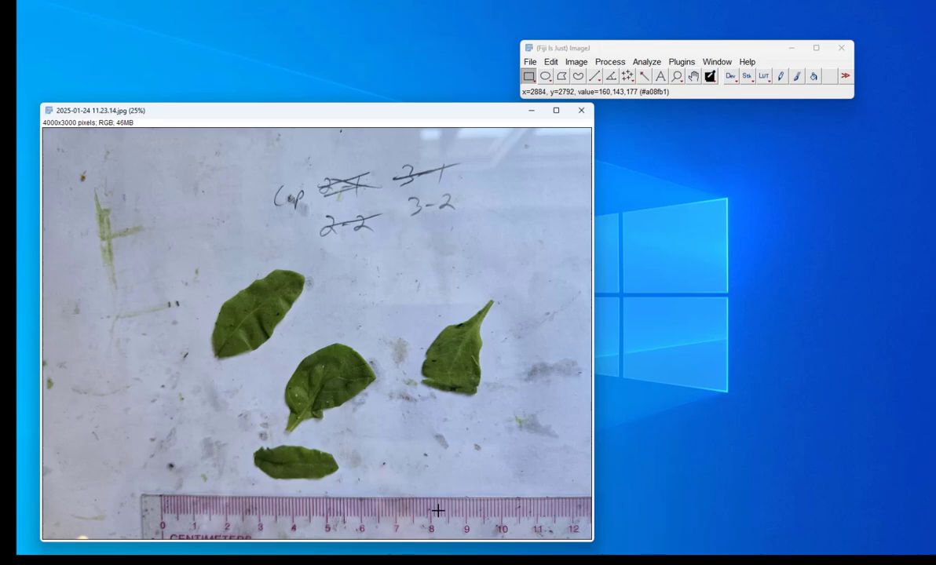
{"action": "key", "text": "plus"}
{"action": "key", "text": "plus"}
{"action": "key", "text": "plus"}
{"action": "key", "text": "plus"}
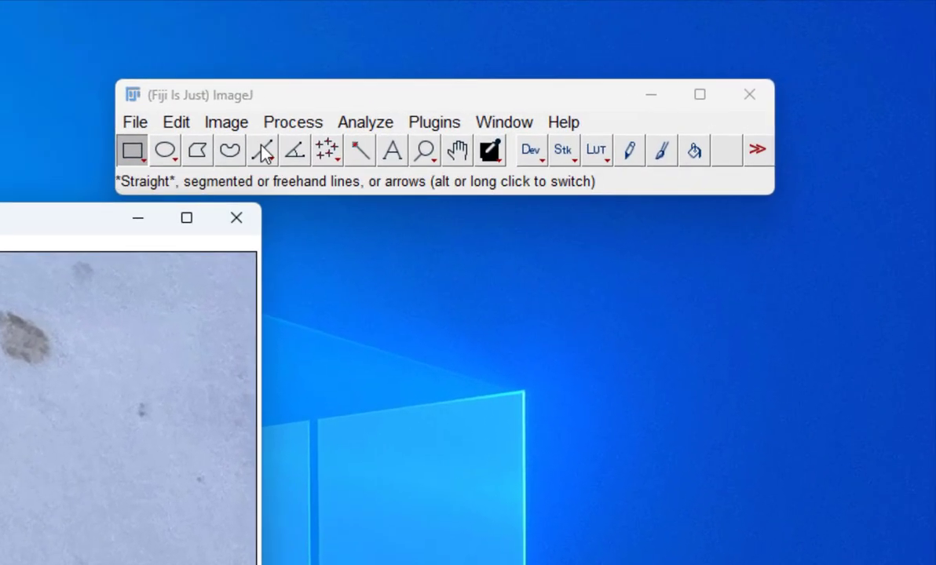
- Draw a straight line along the ruler from the 8.5 cm tick to the 9 cm tick
{"action": "left_click", "coordinate": [263, 154]}
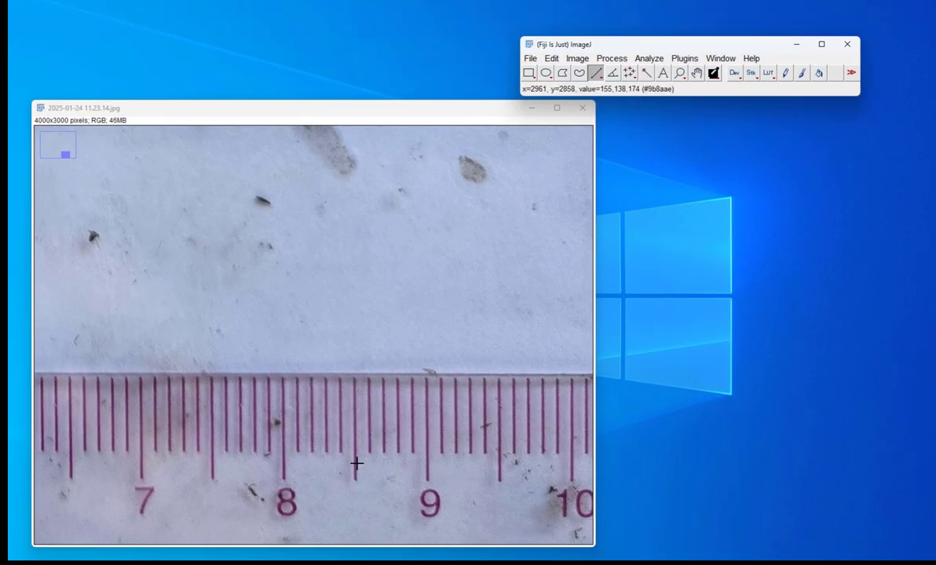
{"action": "left_click_drag", "start_coordinate": [354, 452], "coordinate": [427, 452]}
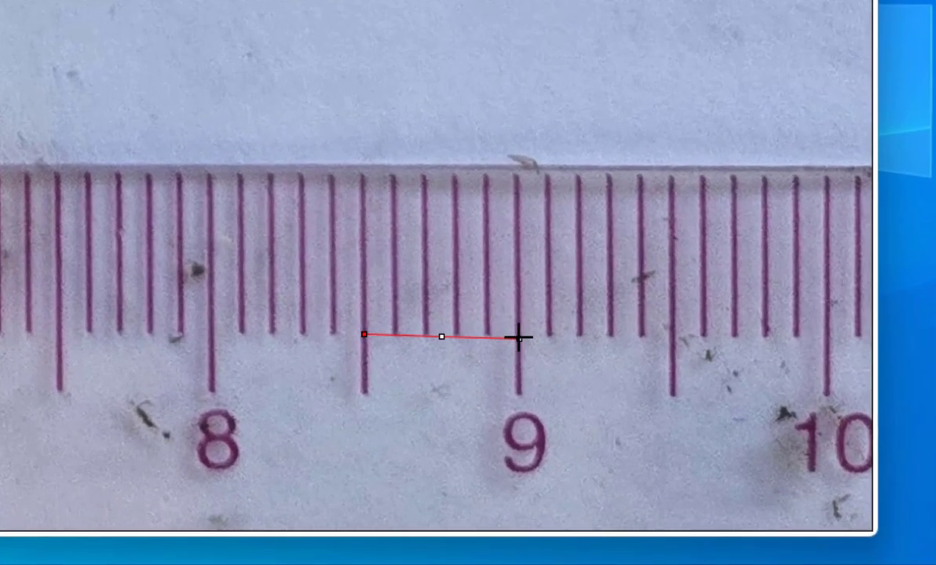
{"action": "left_click_drag", "start_coordinate": [518, 337], "coordinate": [518, 335]}
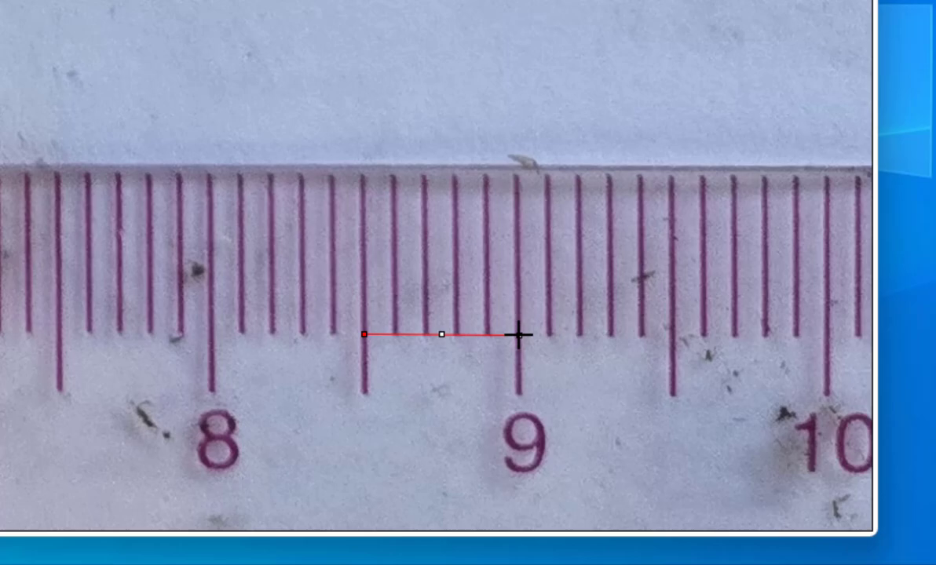
{"action": "left_click_drag", "start_coordinate": [518, 335], "coordinate": [518, 335]}
{"action": "mouse_move", "coordinate": [518, 335]}
{"action": "left_mouse_down"}
{"action": "mouse_move", "coordinate": [518, 381]}
{"action": "mouse_move", "coordinate": [519, 291]}
{"action": "mouse_move", "coordinate": [519, 336]}
{"action": "left_mouse_up"}
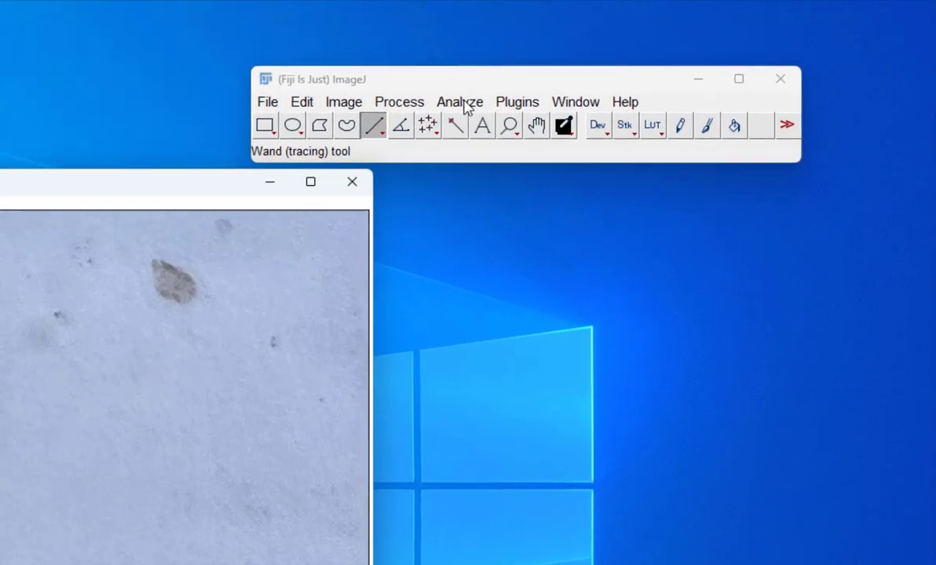
- Set the scale to a known distance of 5 mm, giving 26.0031 pixels/mm
{"action": "left_click", "coordinate": [643, 64]}
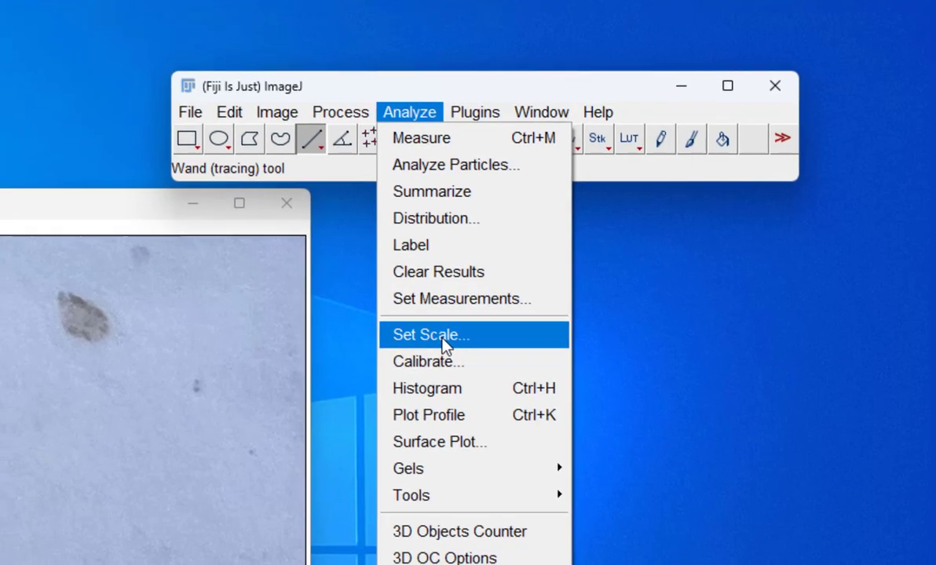
{"action": "left_click", "coordinate": [427, 346]}
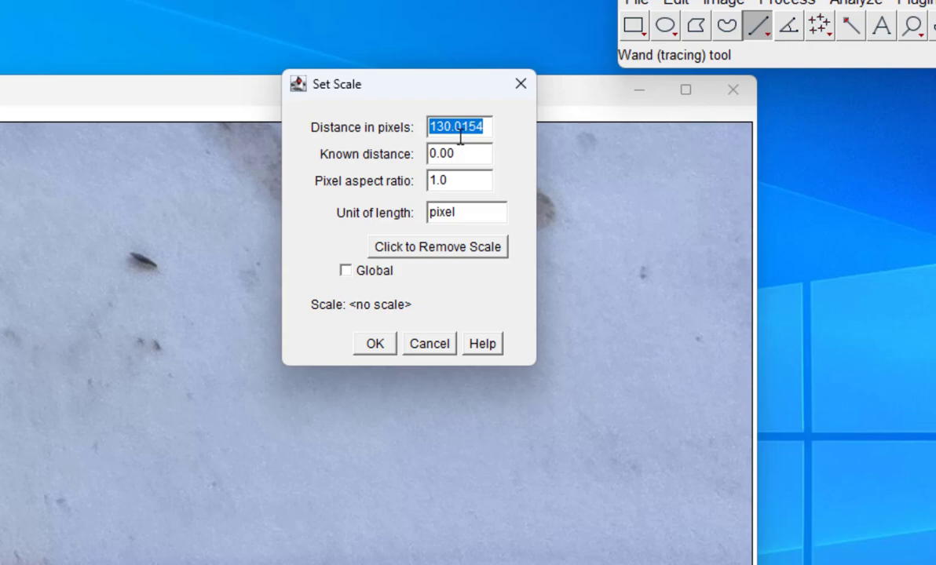
{"action": "left_click", "coordinate": [432, 152]}
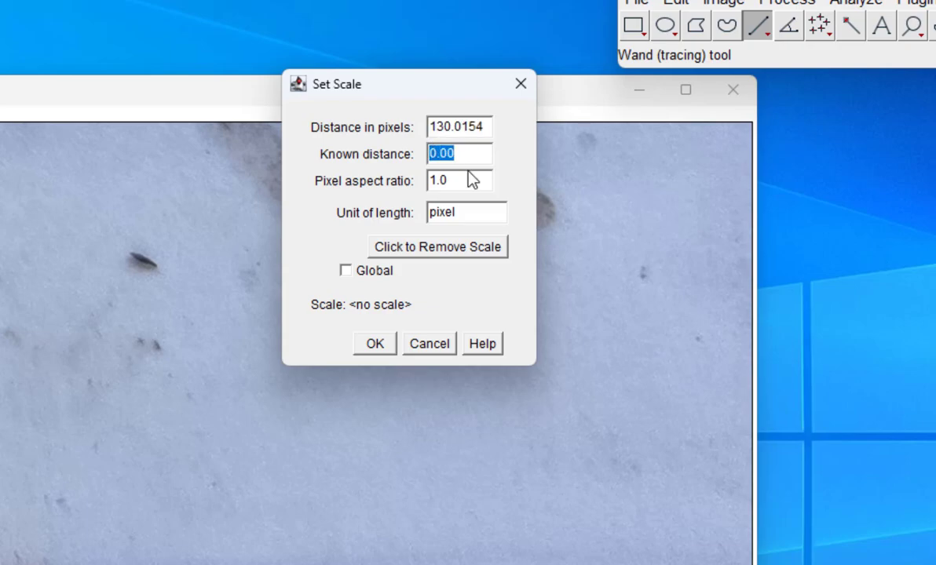
{"action": "type", "text": "5"}
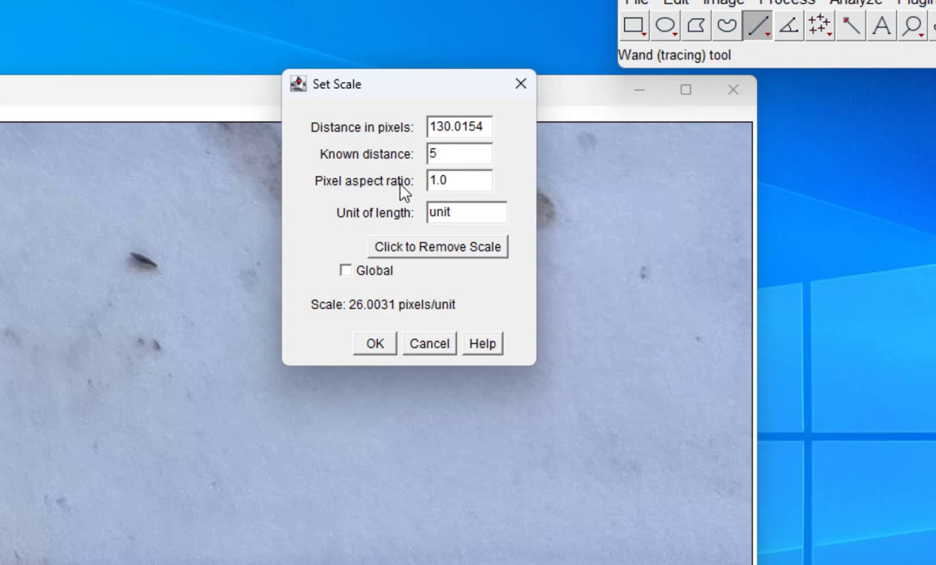
{"action": "double_click", "coordinate": [440, 215]}
{"action": "type", "text": "mm"}
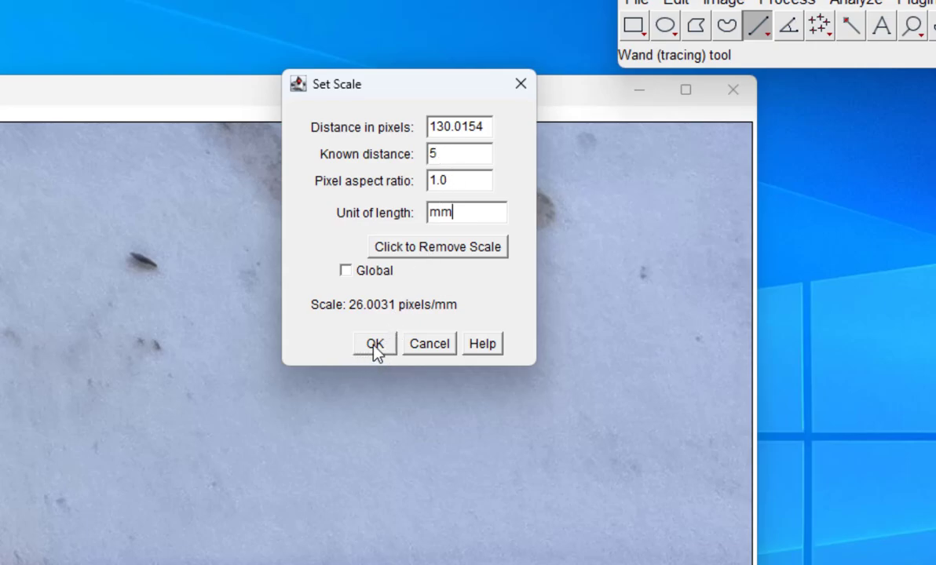
{"action": "left_click", "coordinate": [376, 345]}
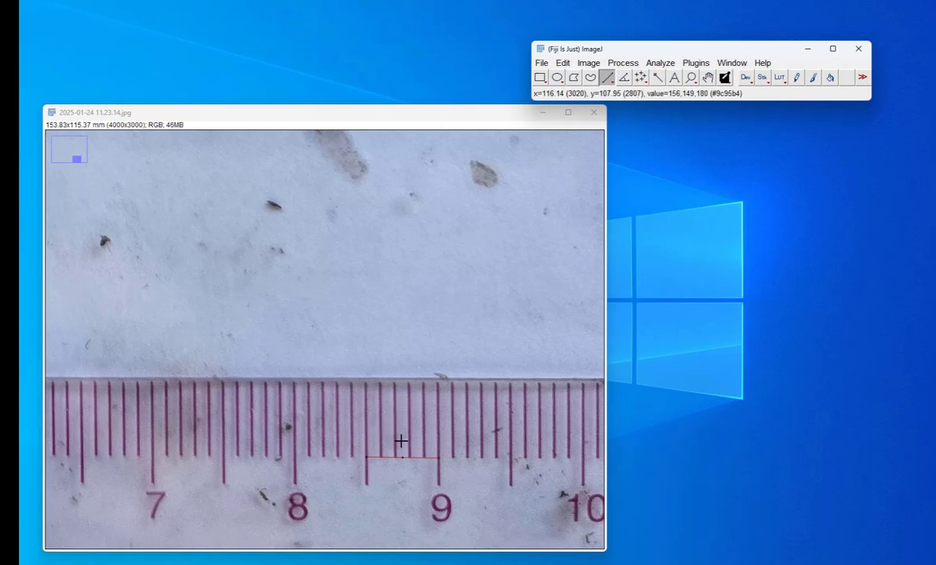
- Zoom out to show the whole sheet and select the Wand tracing tool
{"action": "key", "text": "minus"}
{"action": "key", "text": "minus"}
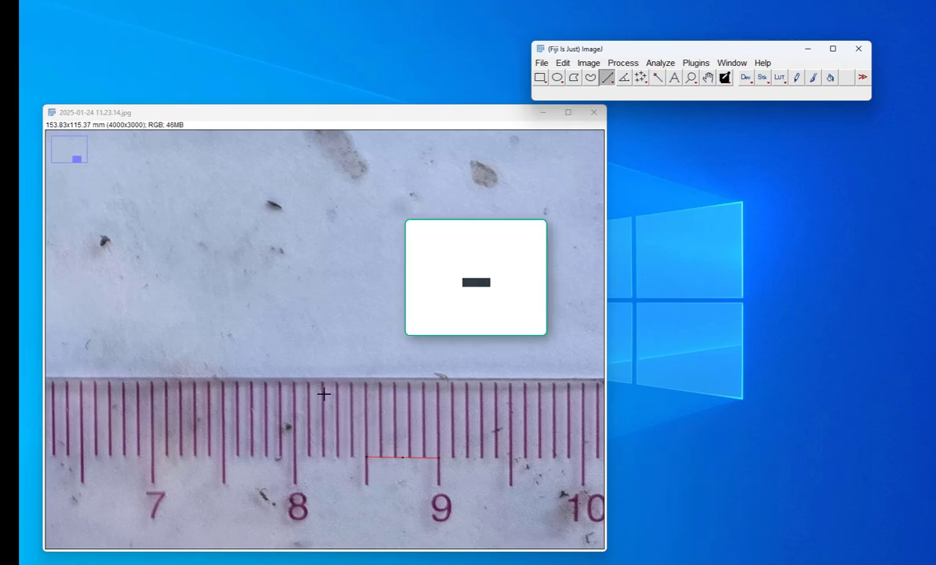
{"action": "key", "text": "minus"}
{"action": "key", "text": "minus"}
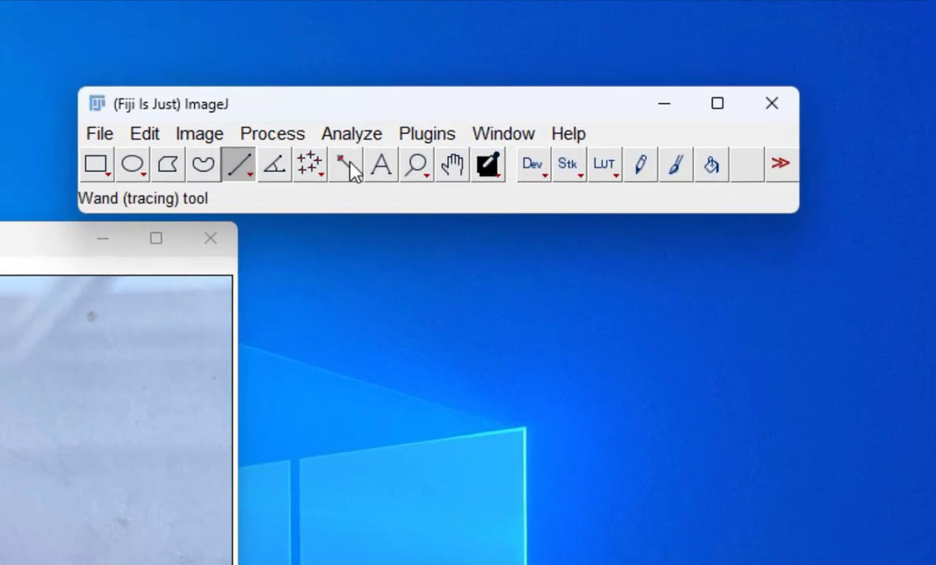
{"action": "left_click", "coordinate": [347, 167]}
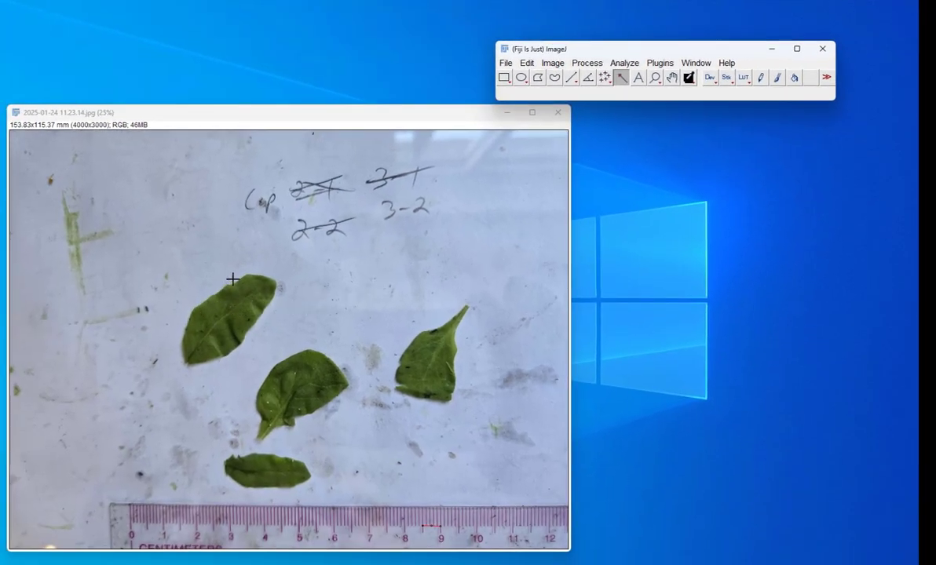
- Zoom in on the upper-left leaf in the photo
{"action": "left_click", "coordinate": [225, 331]}
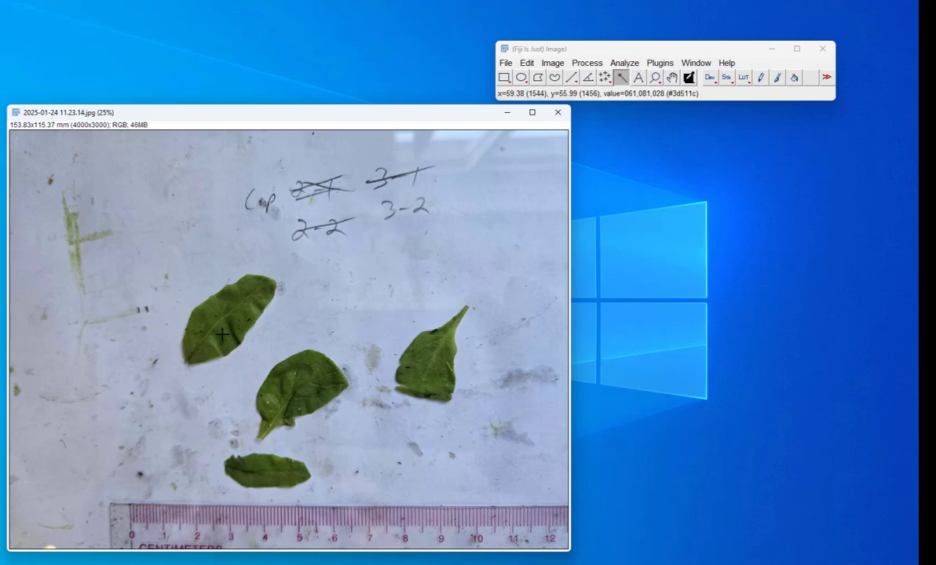
{"action": "key", "text": "plus"}
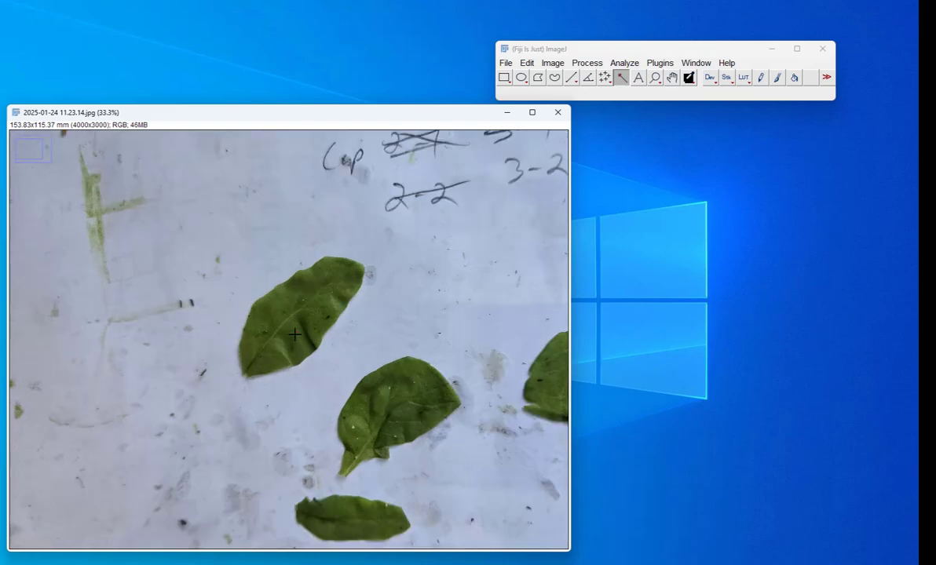
{"action": "key", "text": "plus"}
{"action": "key", "text": "plus"}
{"action": "key", "text": "plus"}
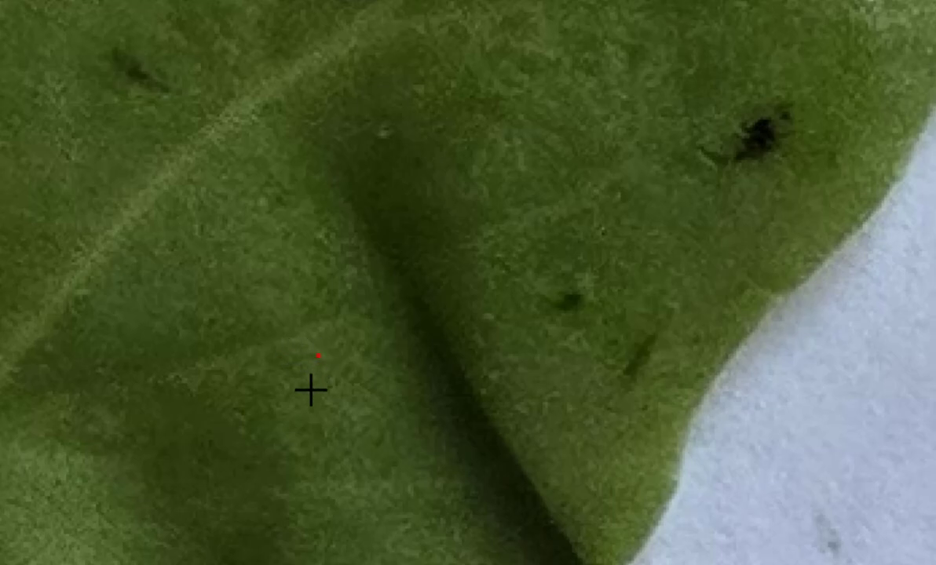
{"action": "scroll", "coordinate": [311, 389], "scroll_direction": "down", "scroll_amount": 5}
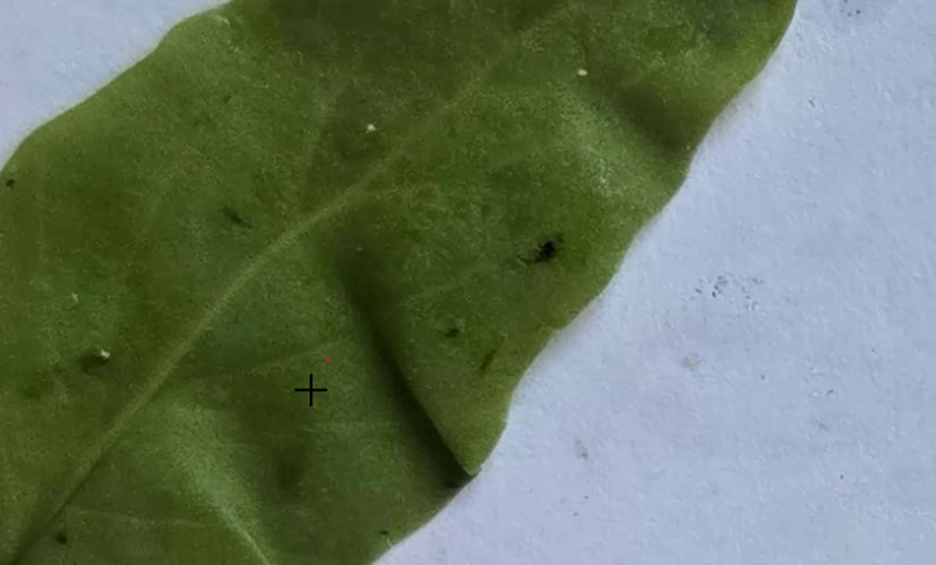
{"action": "scroll", "coordinate": [311, 389], "scroll_direction": "down", "scroll_amount": 2}
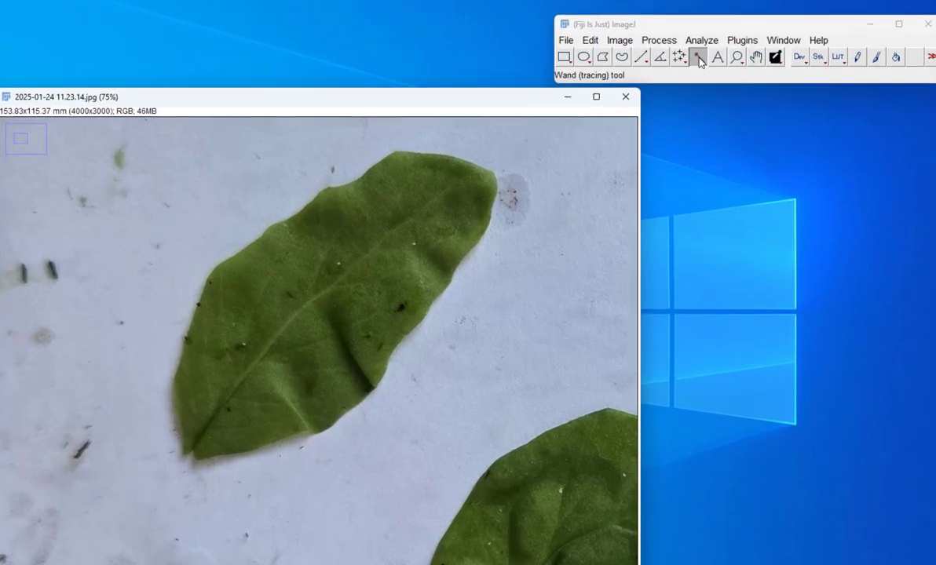
- Raise the Wand tool's tolerance from 0 to 60 in its settings and confirm
{"action": "double_click", "coordinate": [639, 65]}
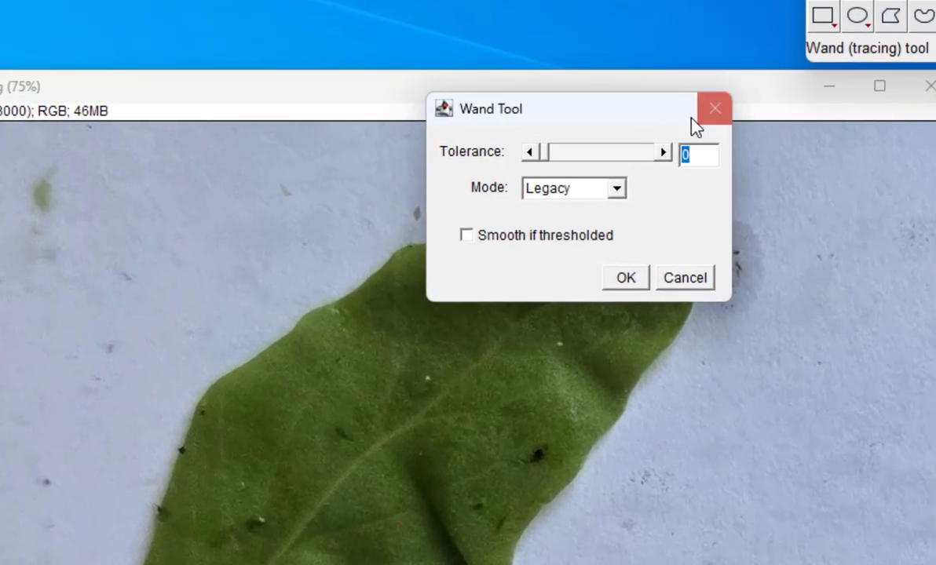
{"action": "left_click_drag", "start_coordinate": [555, 113], "coordinate": [858, 183]}
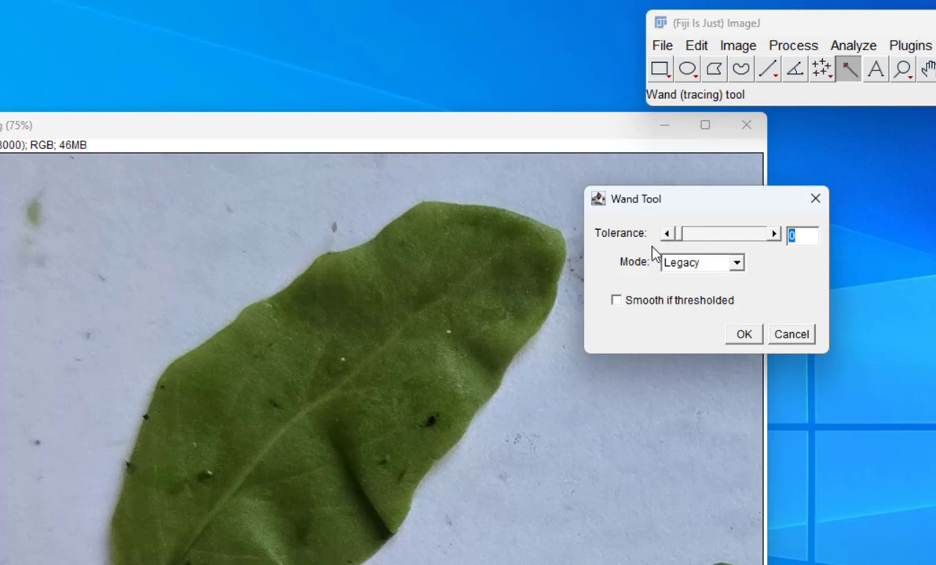
{"action": "left_click", "coordinate": [774, 237]}
{"action": "left_click", "coordinate": [774, 237]}
{"action": "left_click", "coordinate": [774, 237]}
{"action": "left_click", "coordinate": [774, 237]}
{"action": "left_click", "coordinate": [773, 237]}
{"action": "left_click", "coordinate": [774, 237]}
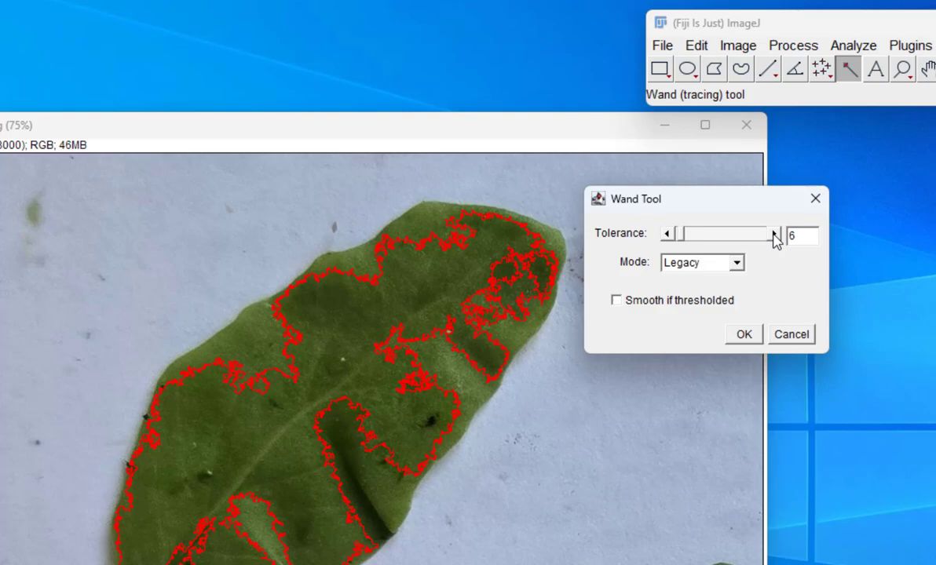
{"action": "left_click", "coordinate": [774, 237]}
{"action": "left_click", "coordinate": [774, 237]}
{"action": "left_click", "coordinate": [774, 237]}
{"action": "double_click", "coordinate": [774, 237]}
{"action": "double_click", "coordinate": [774, 237]}
{"action": "double_click", "coordinate": [774, 237]}
{"action": "double_click", "coordinate": [774, 237]}
{"action": "left_click", "coordinate": [774, 237]}
{"action": "double_click", "coordinate": [774, 237]}
{"action": "double_click", "coordinate": [774, 237]}
{"action": "double_click", "coordinate": [774, 237]}
{"action": "left_click", "coordinate": [774, 237]}
{"action": "left_click", "coordinate": [774, 237]}
{"action": "triple_click", "coordinate": [774, 237]}
{"action": "left_click", "coordinate": [773, 238]}
{"action": "double_click", "coordinate": [774, 237]}
{"action": "triple_click", "coordinate": [774, 237]}
{"action": "left_click", "coordinate": [774, 238]}
{"action": "triple_click", "coordinate": [774, 238]}
{"action": "double_click", "coordinate": [774, 237]}
{"action": "double_click", "coordinate": [774, 237]}
{"action": "double_click", "coordinate": [773, 237]}
{"action": "left_click", "coordinate": [774, 237]}
{"action": "double_click", "coordinate": [774, 238]}
{"action": "triple_click", "coordinate": [774, 237]}
{"action": "triple_click", "coordinate": [774, 237]}
{"action": "left_click", "coordinate": [774, 237]}
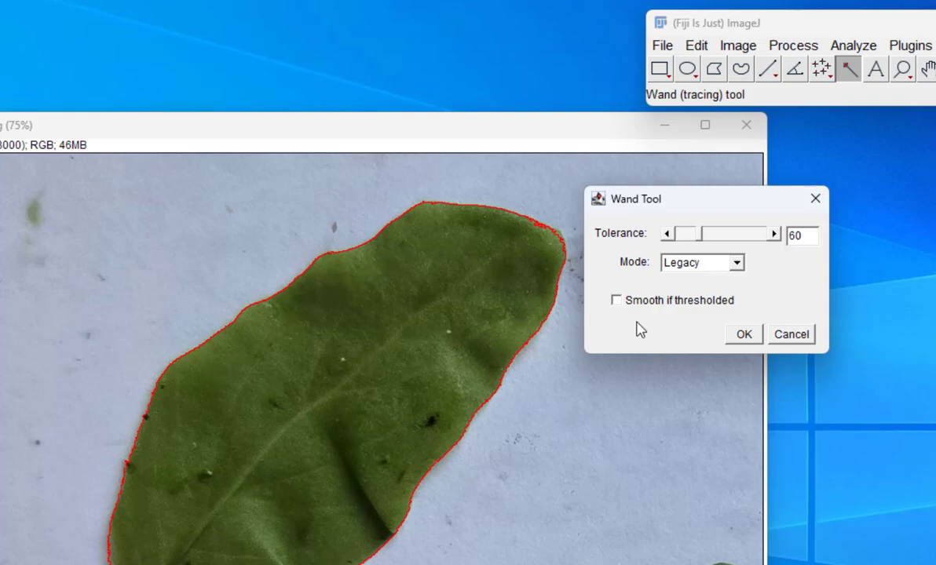
{"action": "left_click", "coordinate": [741, 335]}
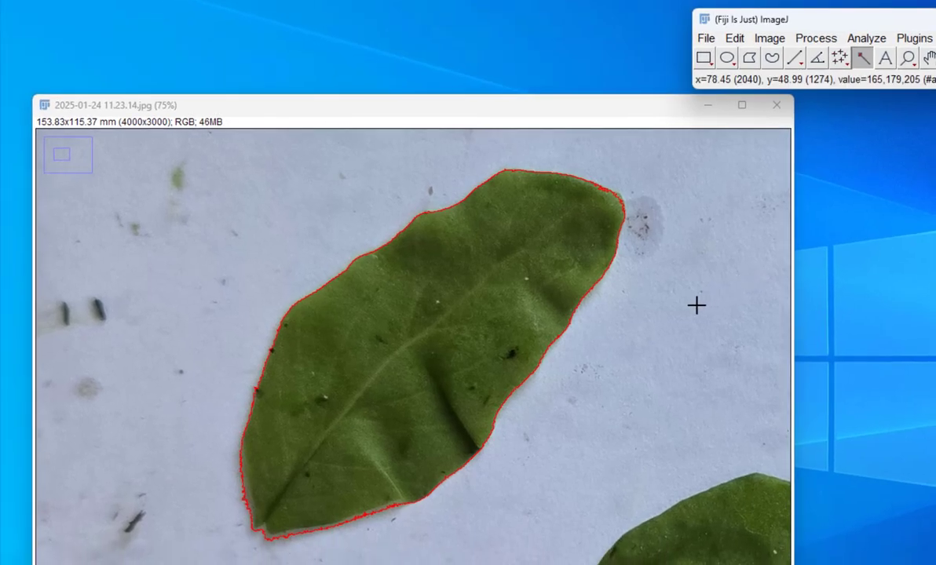
- Limit Set Measurements to Area only, with 3 decimal places
{"action": "key", "text": "minus"}
{"action": "key", "text": "minus"}
{"action": "key", "text": "minus"}
{"action": "key", "text": "minus"}
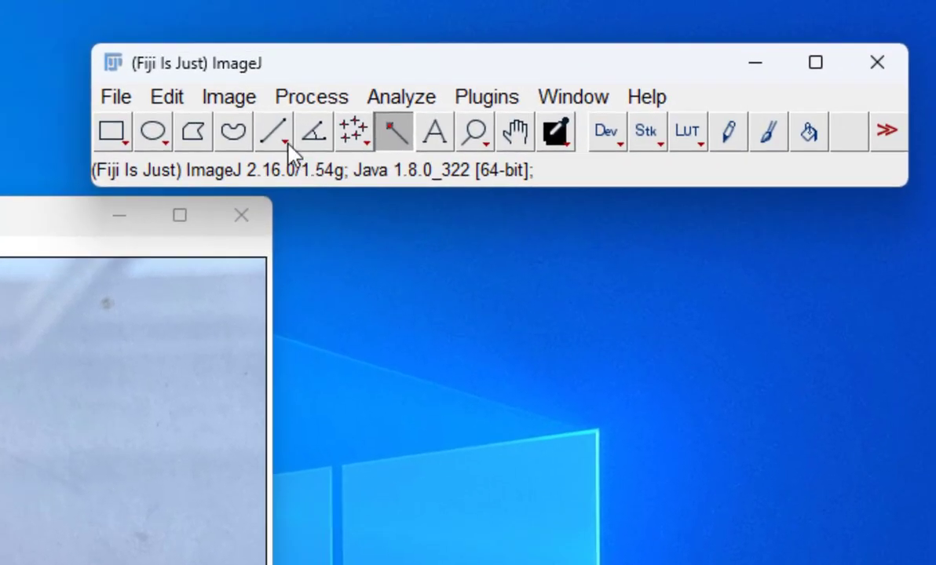
{"action": "left_click", "coordinate": [412, 96]}
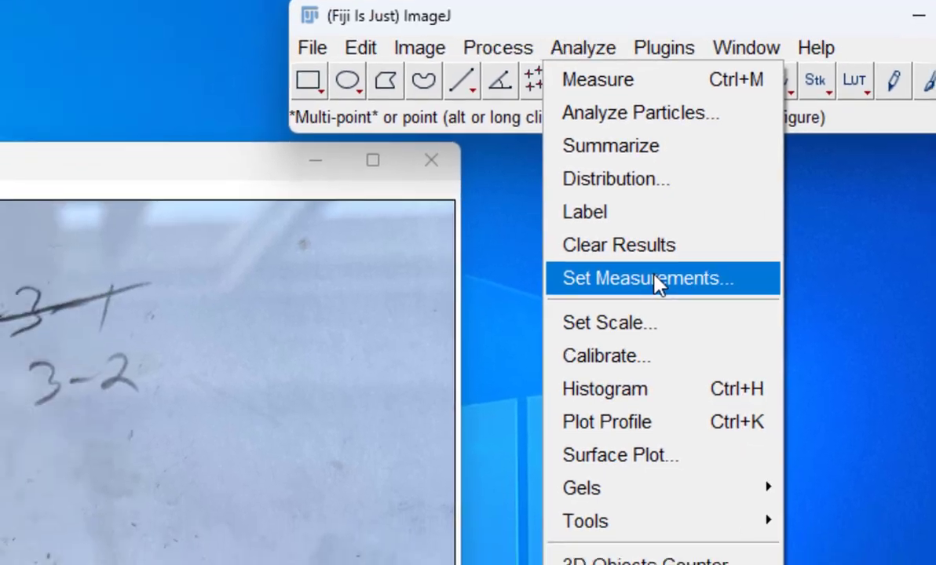
{"action": "left_click", "coordinate": [476, 342]}
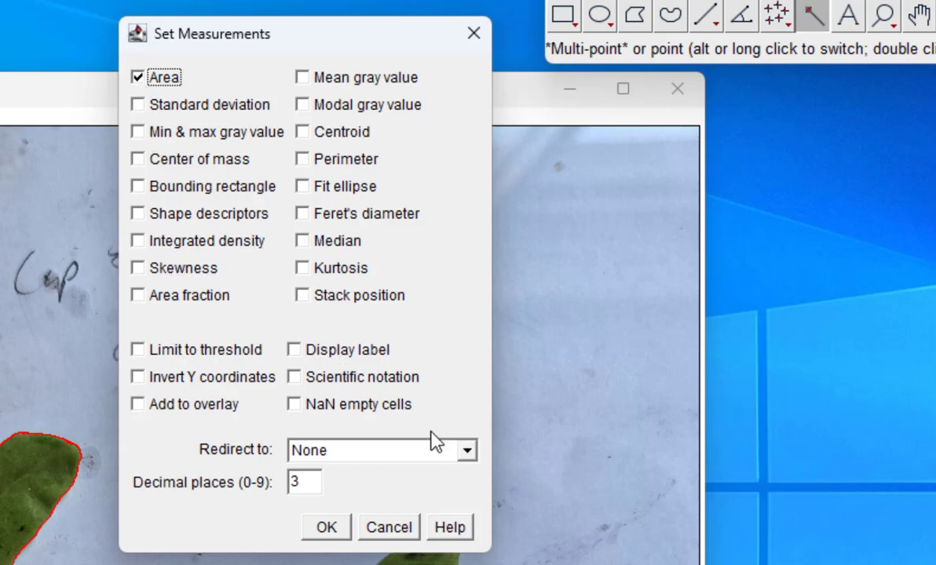
{"action": "left_click", "coordinate": [318, 537]}
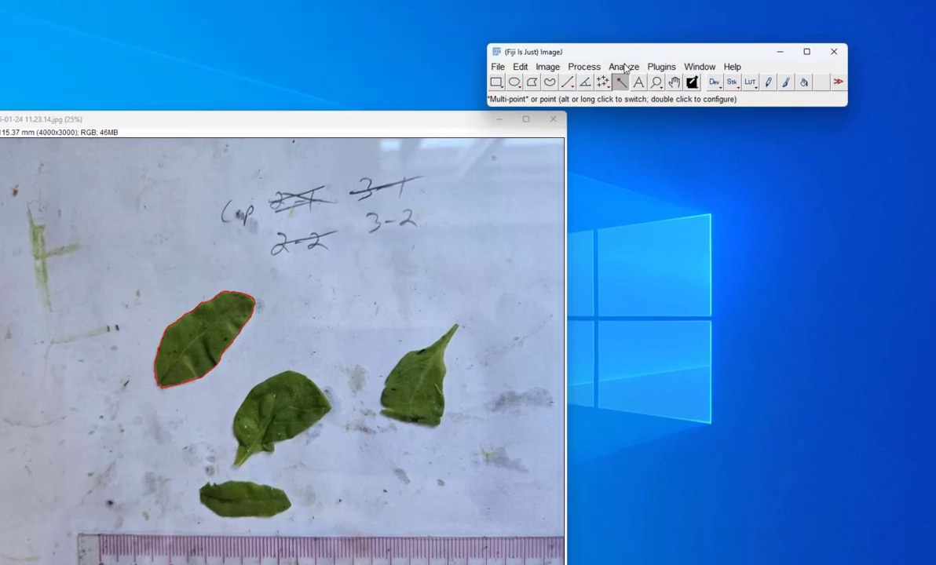
- Measure the outlined upper-left leaf, recording an area of 373.846 in Results
{"action": "left_click", "coordinate": [623, 67]}
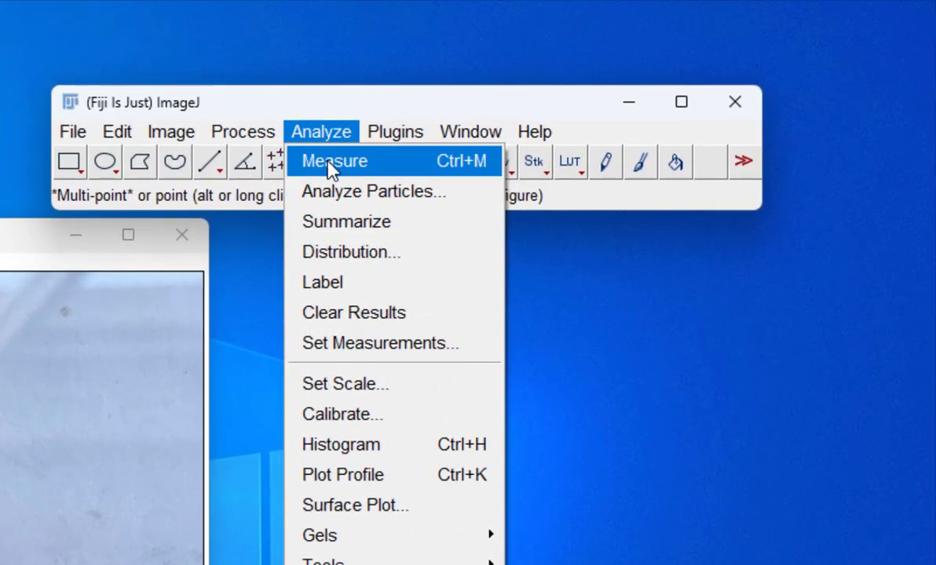
{"action": "left_click", "coordinate": [330, 166]}
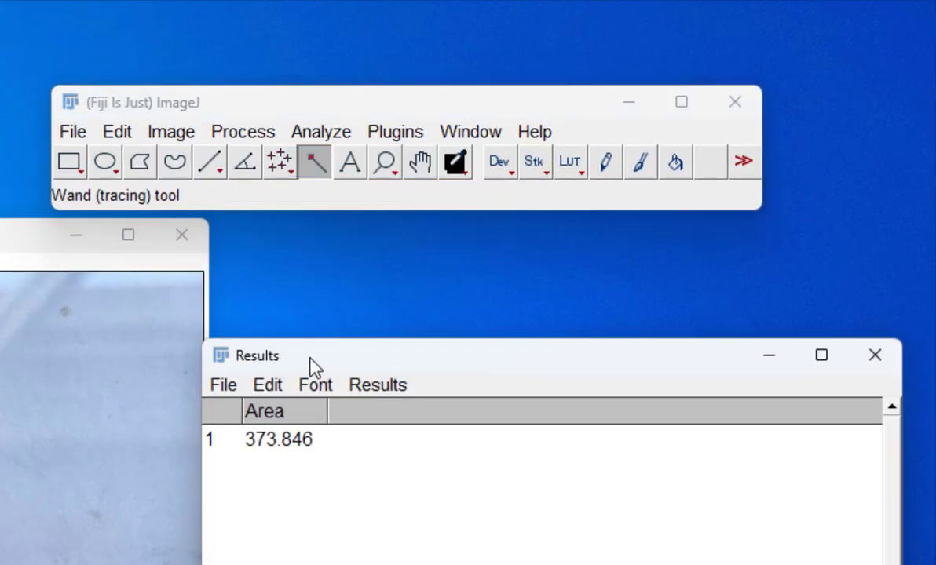
{"action": "left_click_drag", "start_coordinate": [313, 367], "coordinate": [339, 367]}
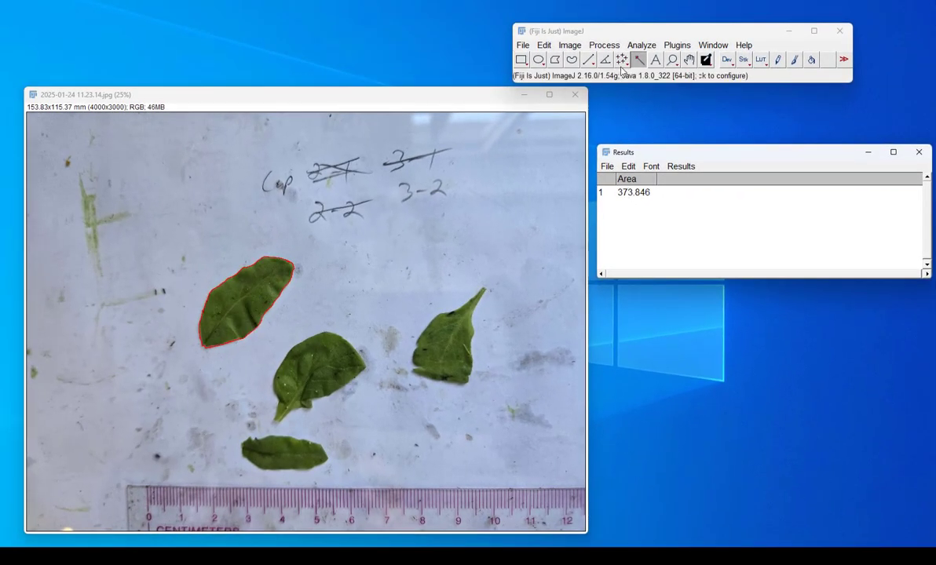
- Wand-select the right-hand leaf and measure it, adding an area of 288.554
{"action": "left_click", "coordinate": [441, 338]}
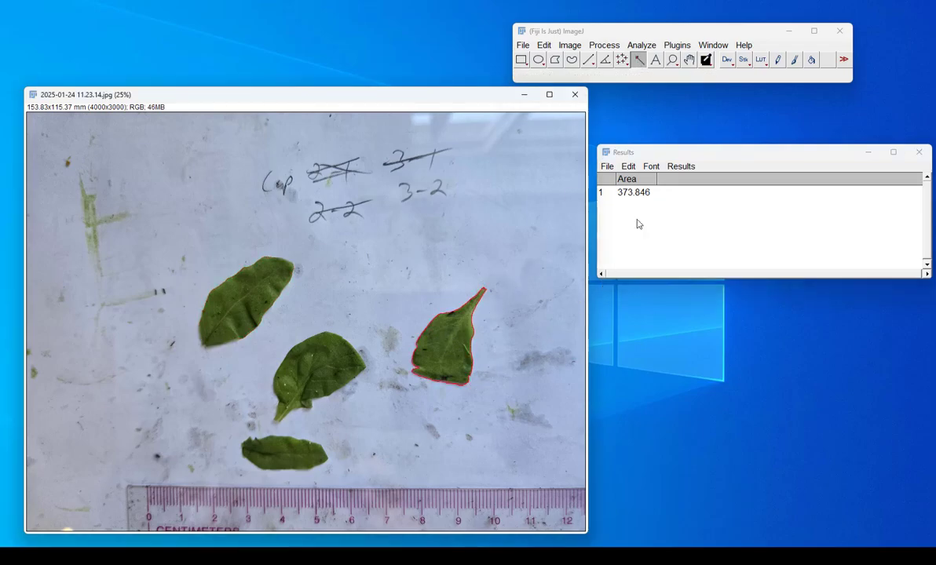
{"action": "left_click", "coordinate": [642, 45]}
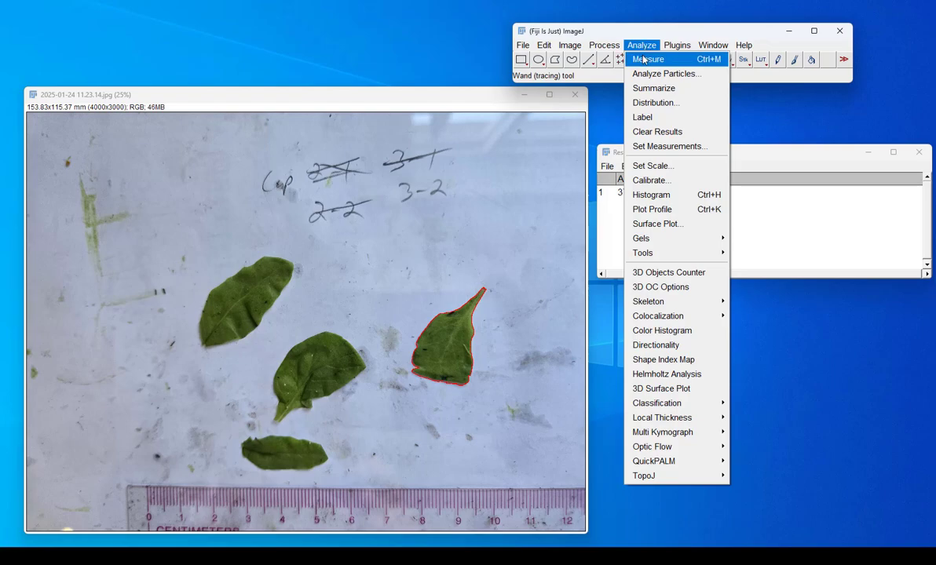
{"action": "left_click", "coordinate": [646, 59]}
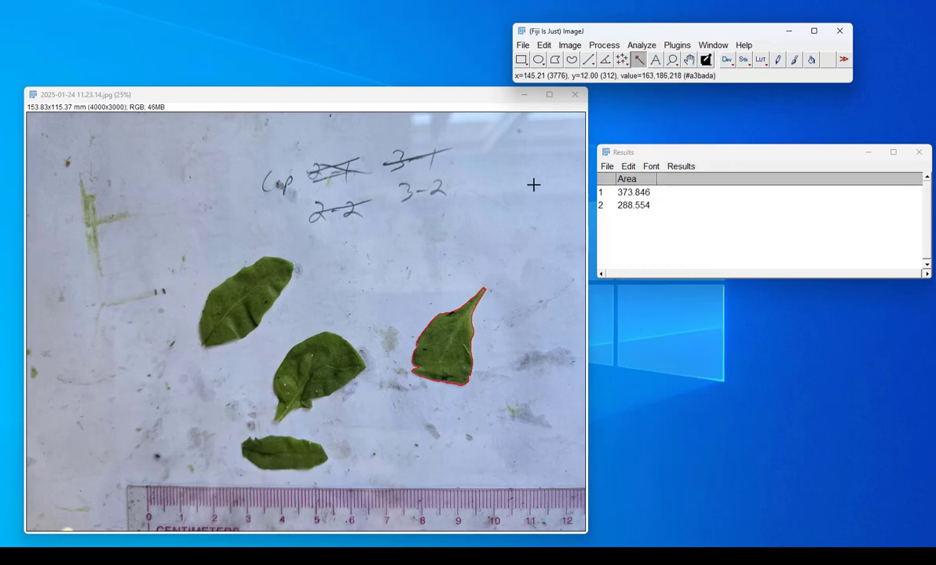
- Wand-select and measure the middle (367.565) and bottom (173.653) leaves with Ctrl+M
{"action": "left_click", "coordinate": [318, 361]}
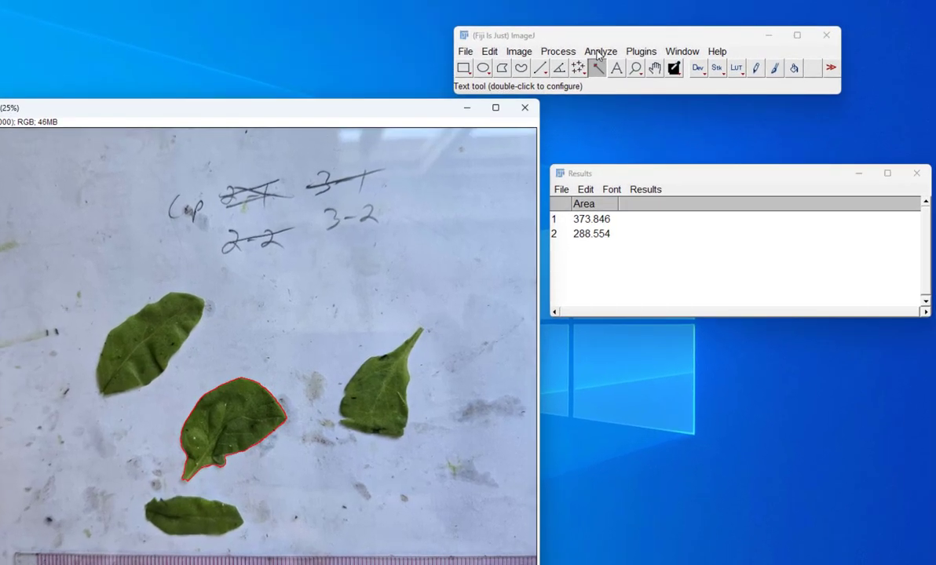
{"action": "left_click", "coordinate": [641, 45]}
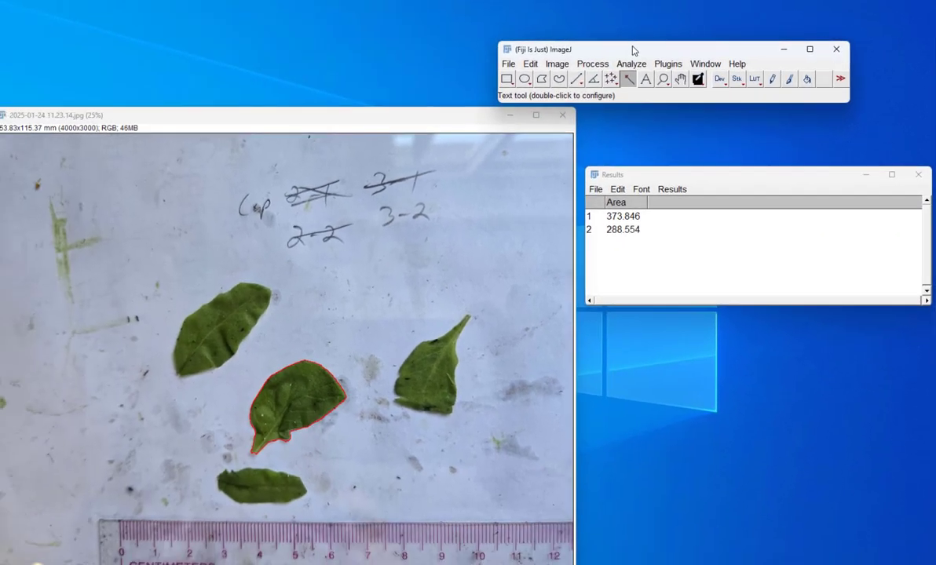
{"action": "key", "text": "ctrl+m"}
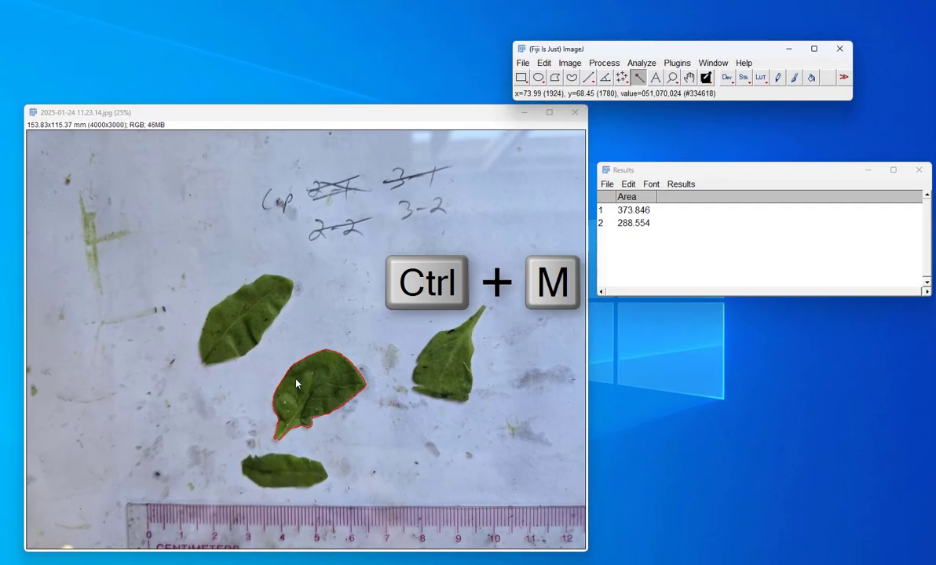
{"action": "key", "text": "ctrl+m"}
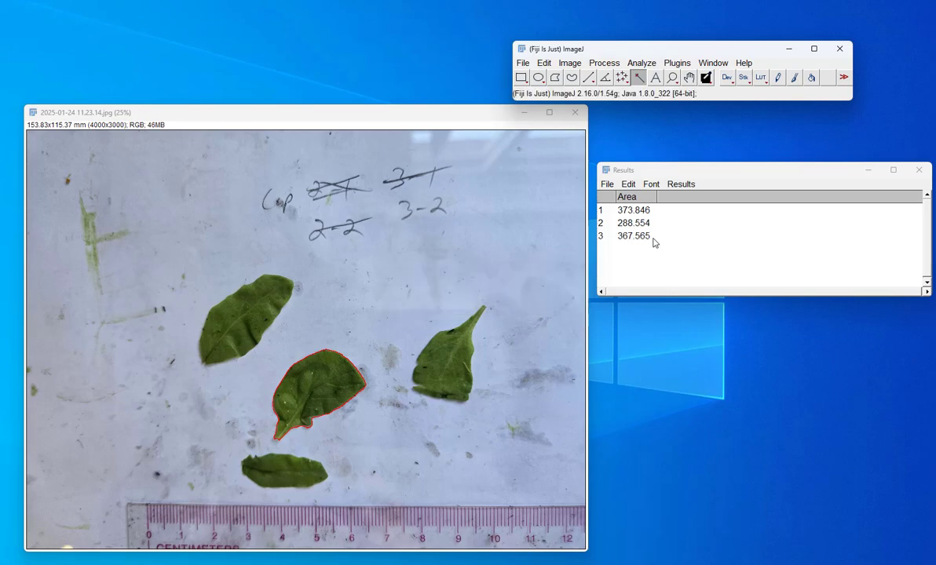
{"action": "left_click", "coordinate": [297, 487]}
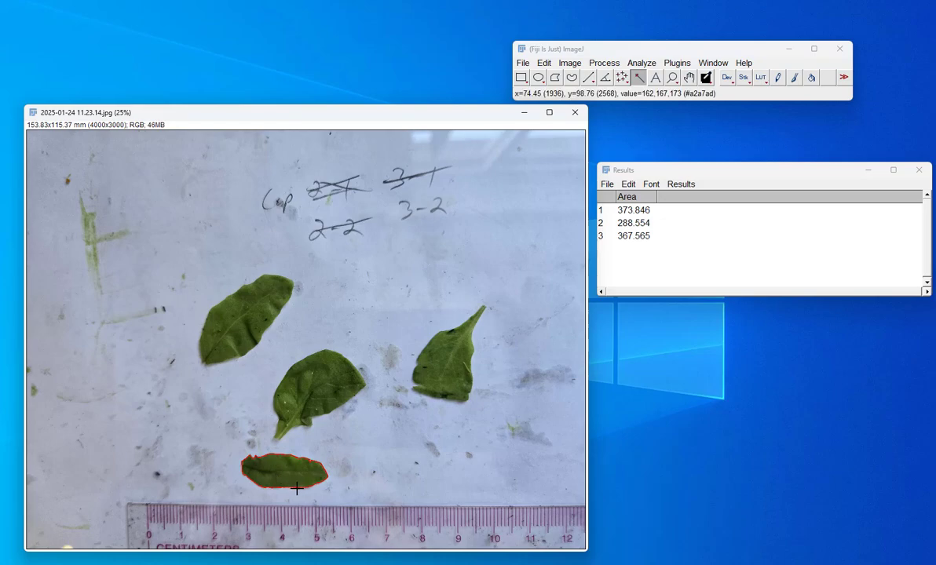
{"action": "key", "text": "ctrl+m"}
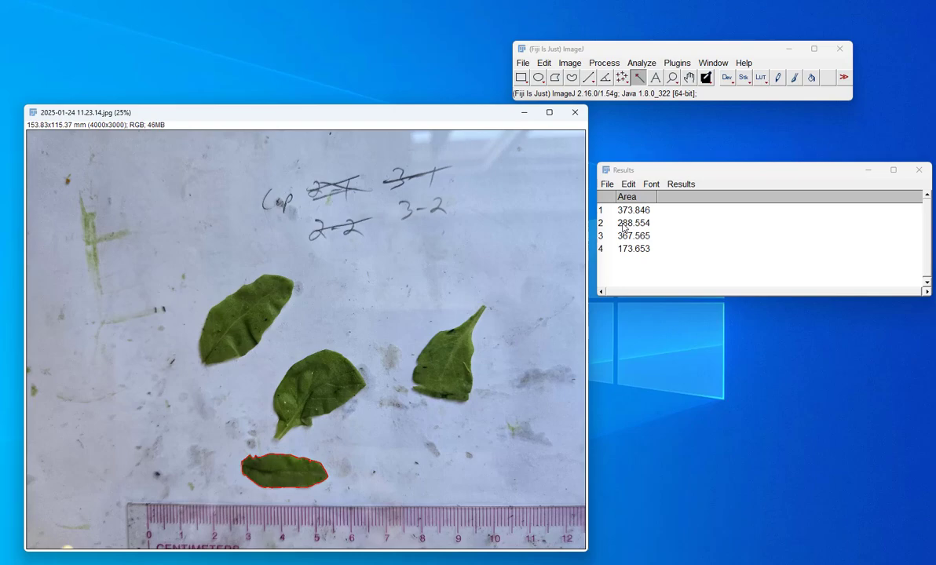
- Start a blank Excel workbook and enter the heading Plant in A1
{"action": "key", "text": "super"}
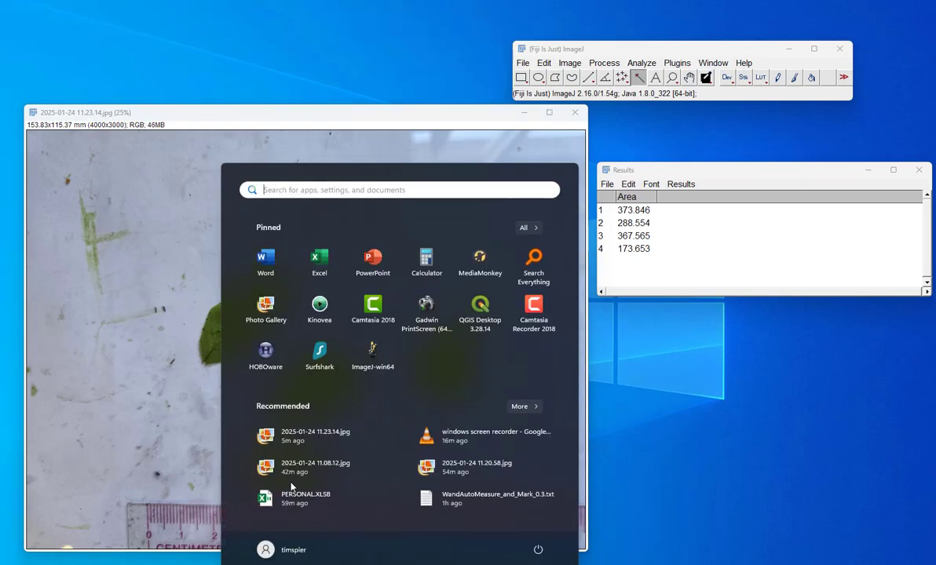
{"action": "left_click", "coordinate": [325, 266]}
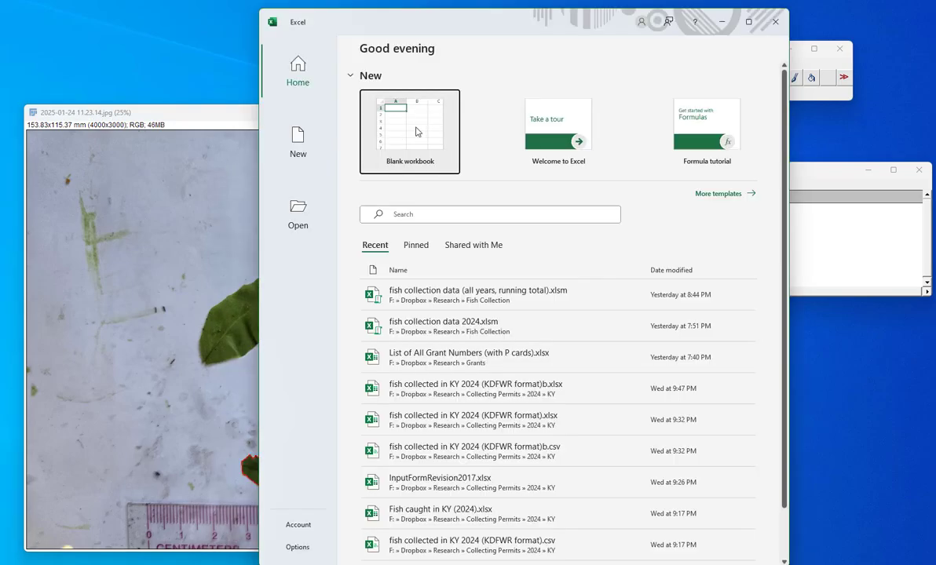
{"action": "left_click", "coordinate": [413, 128]}
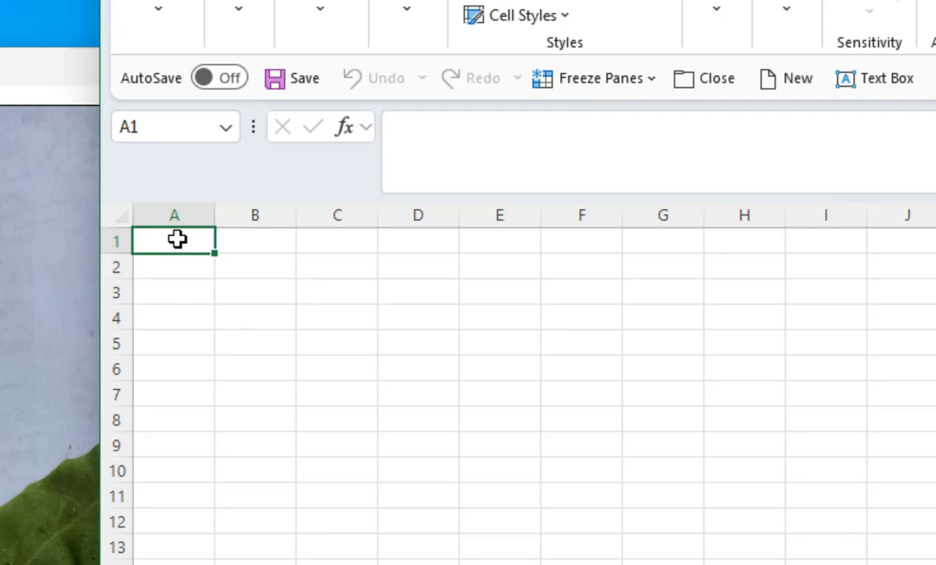
{"action": "type", "text": "Plan"}
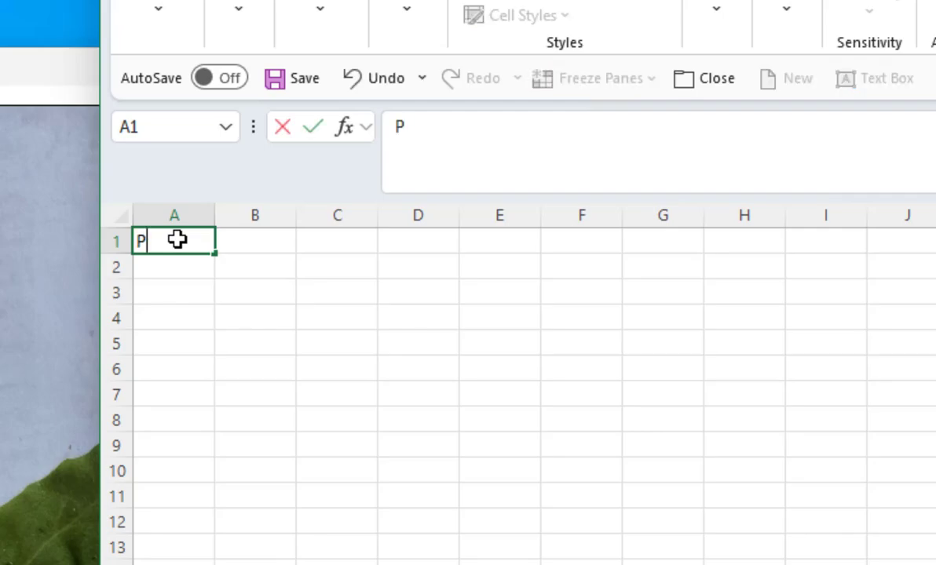
{"action": "key", "text": "Tab"}
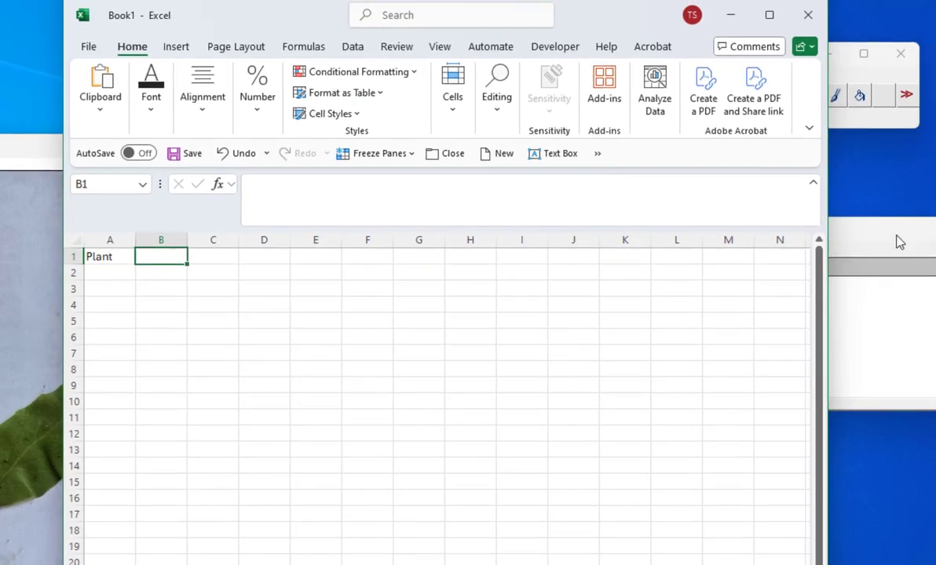
- Add the headings Leaf in B1 and Area_mm_2 in C1, then autofit column C
{"action": "left_click", "coordinate": [836, 223]}
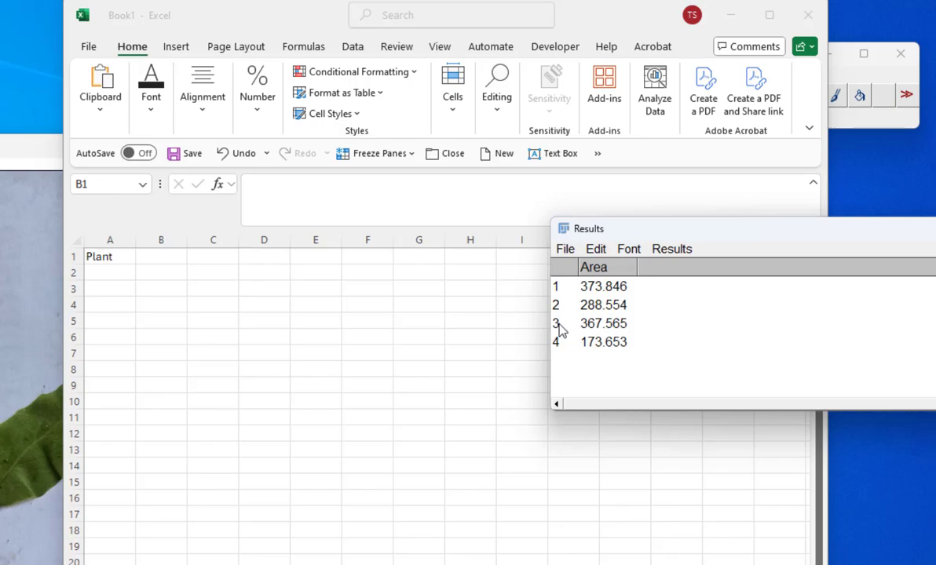
{"action": "left_click", "coordinate": [161, 256]}
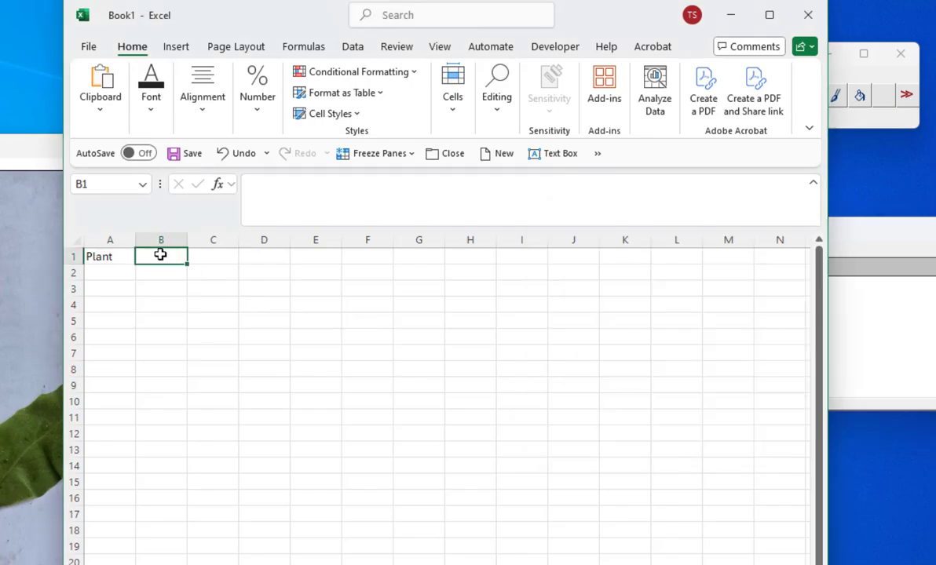
{"action": "type", "text": "Leaf"}
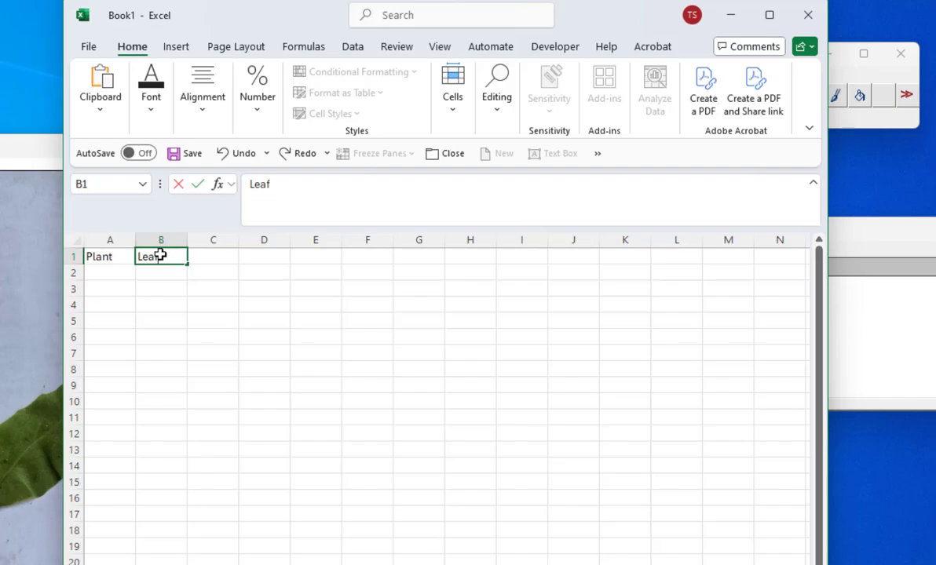
{"action": "key", "text": "Tab"}
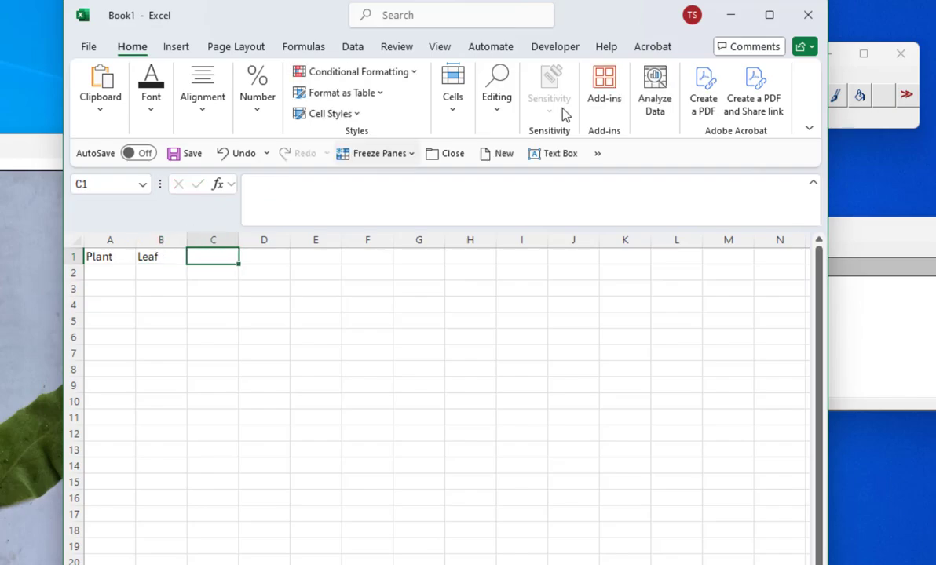
{"action": "left_click", "coordinate": [861, 242]}
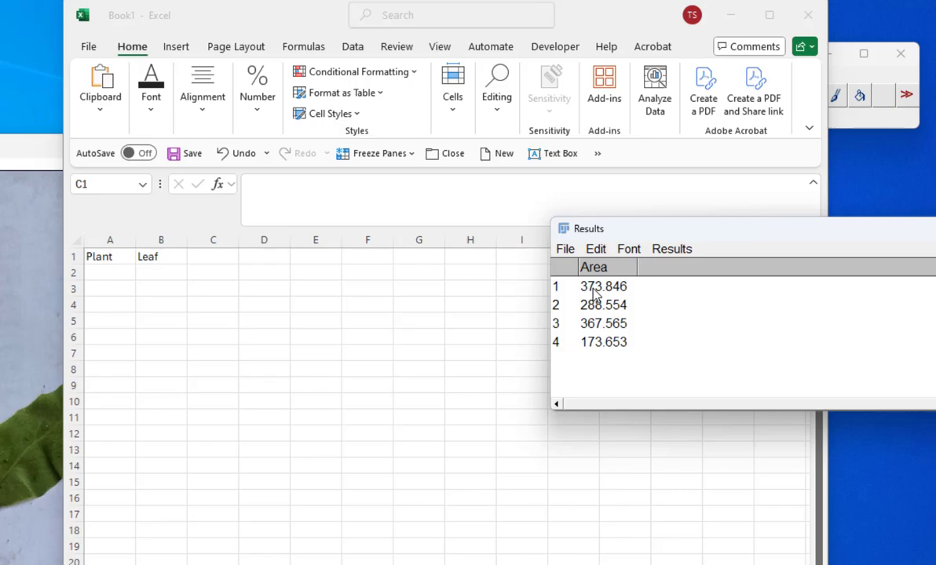
{"action": "left_click", "coordinate": [211, 257]}
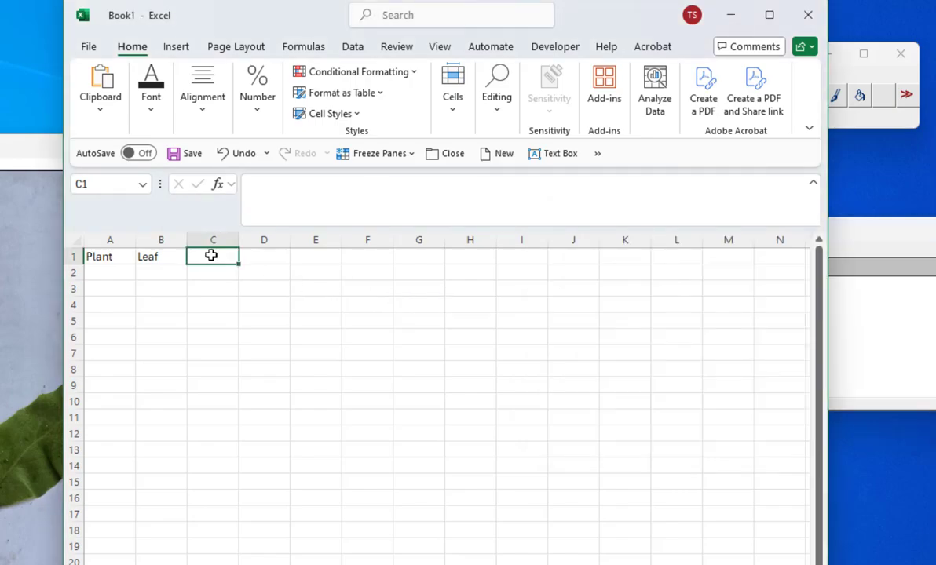
{"action": "type", "text": "Area"}
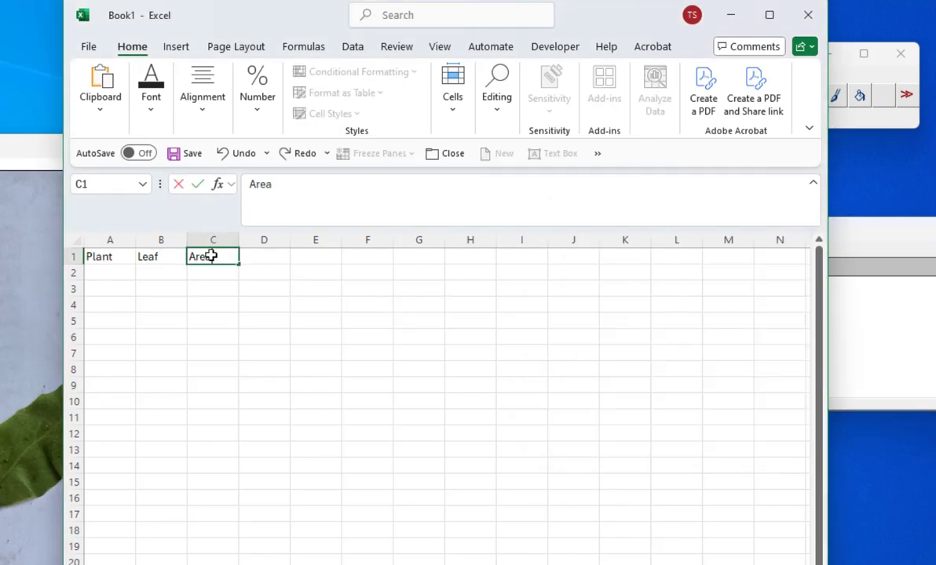
{"action": "type", "text": "_mm_2"}
{"action": "key", "text": "ctrl+Return"}
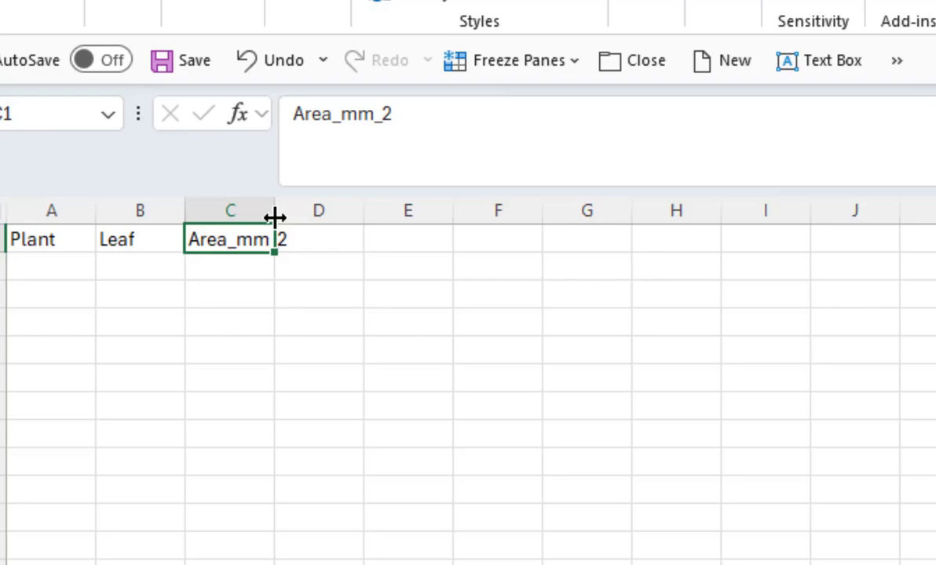
{"action": "double_click", "coordinate": [274, 217]}
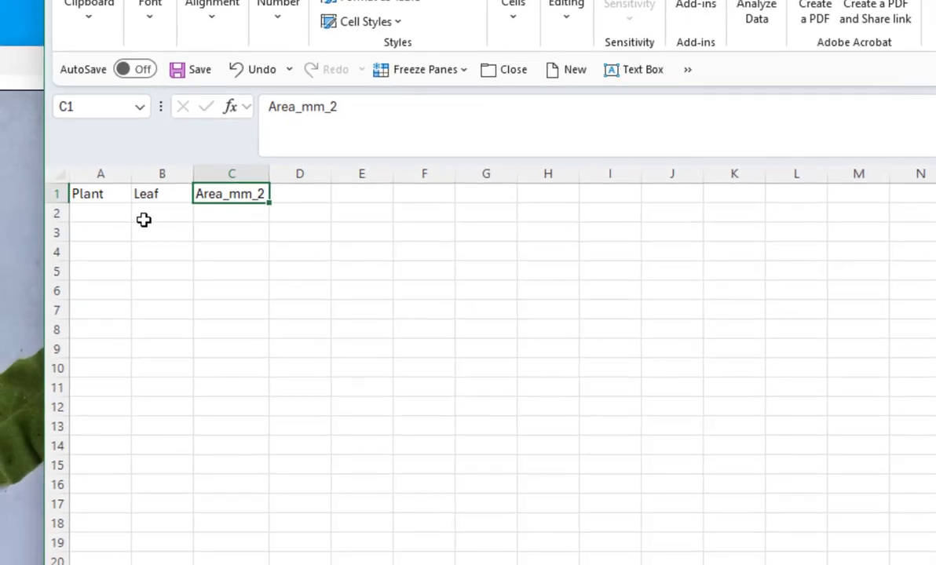
- Enter plant number 1 in A2 and copy all four rows from Fiji's Results table
{"action": "left_click", "coordinate": [117, 214]}
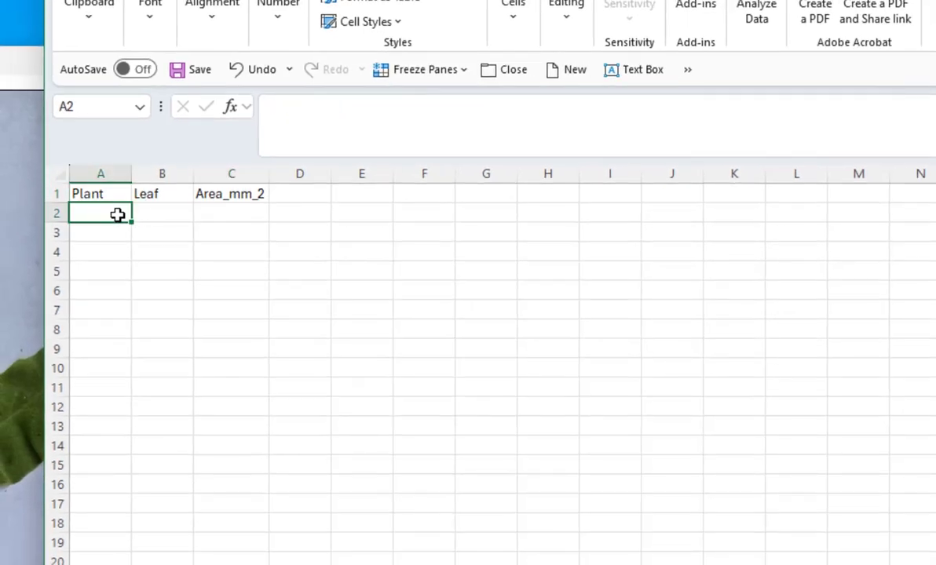
{"action": "type", "text": "1"}
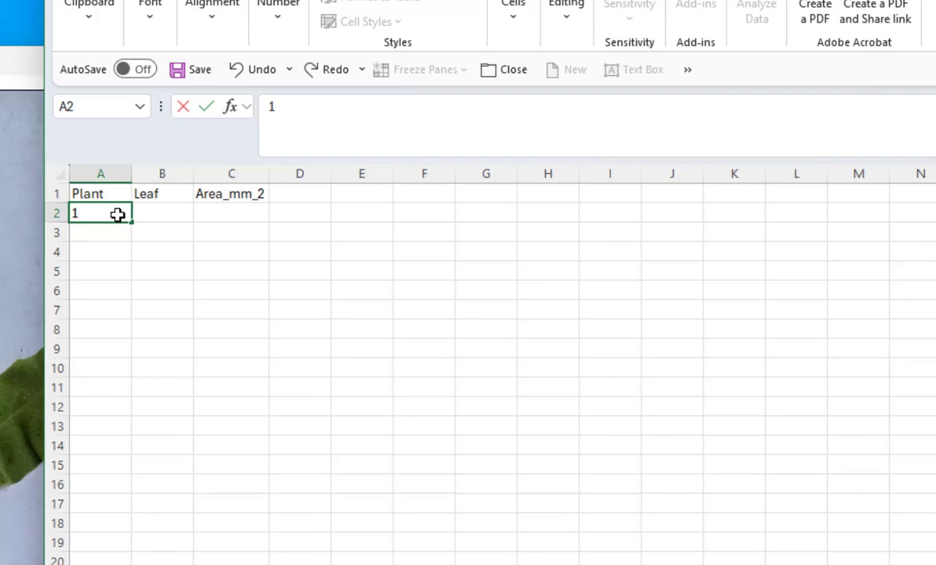
{"action": "key", "text": "alt+Tab"}
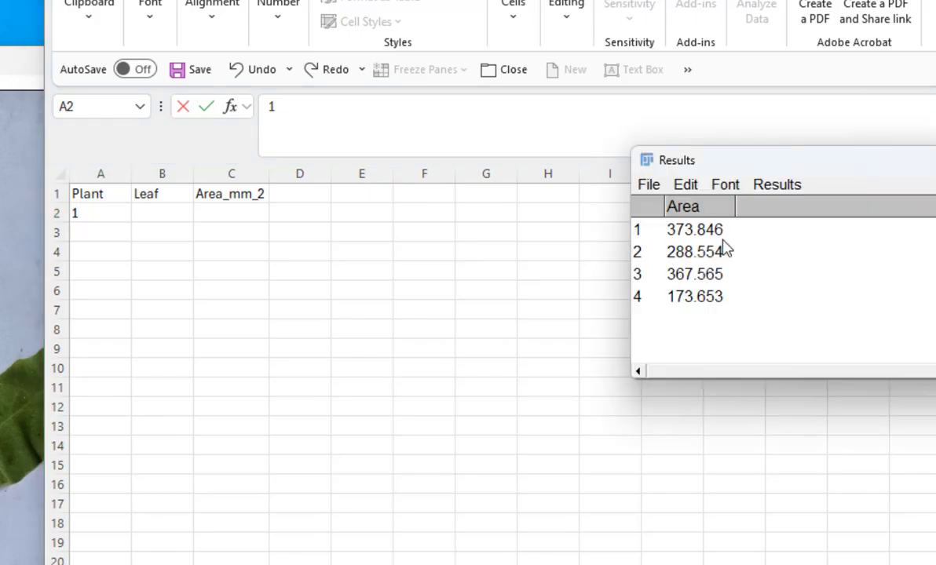
{"action": "left_click", "coordinate": [685, 185]}
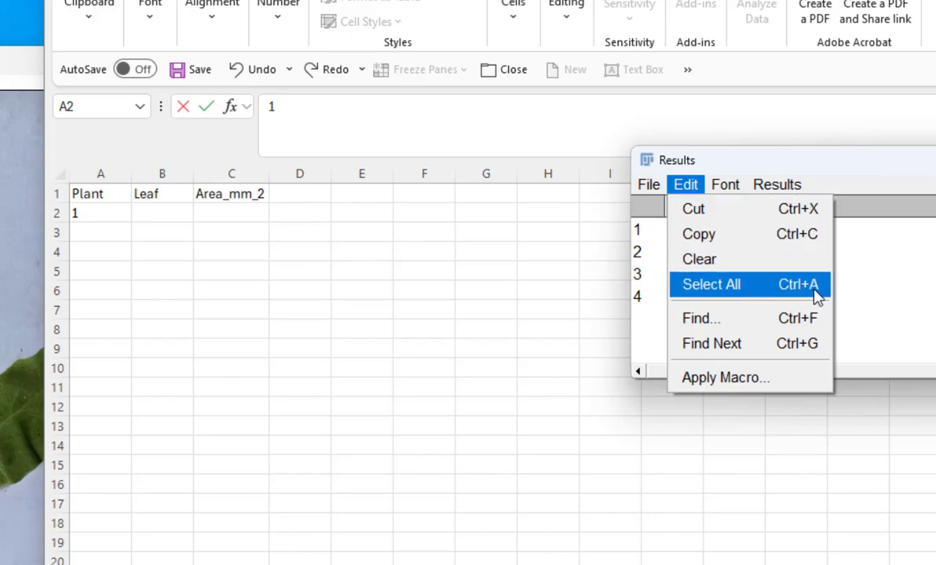
{"action": "left_click", "coordinate": [730, 289]}
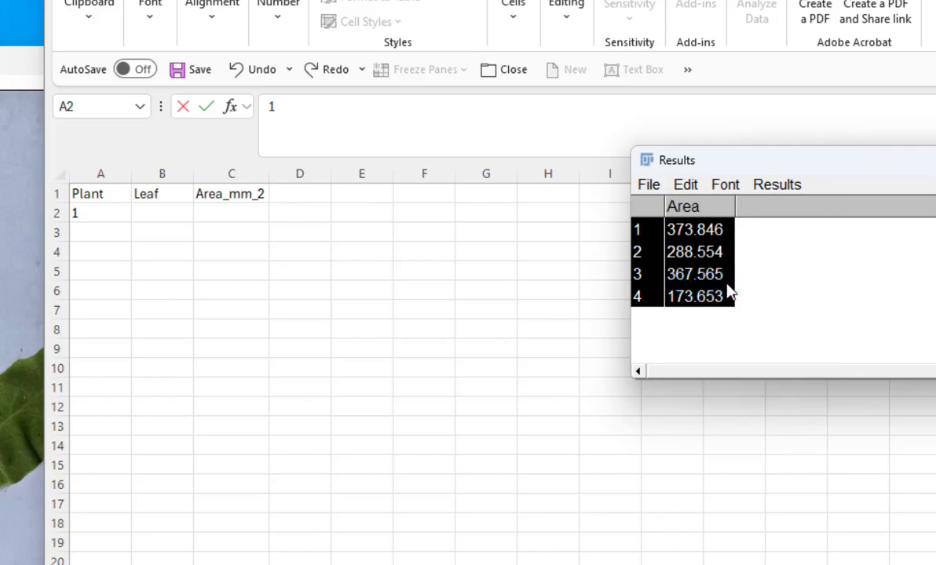
{"action": "left_click", "coordinate": [685, 187]}
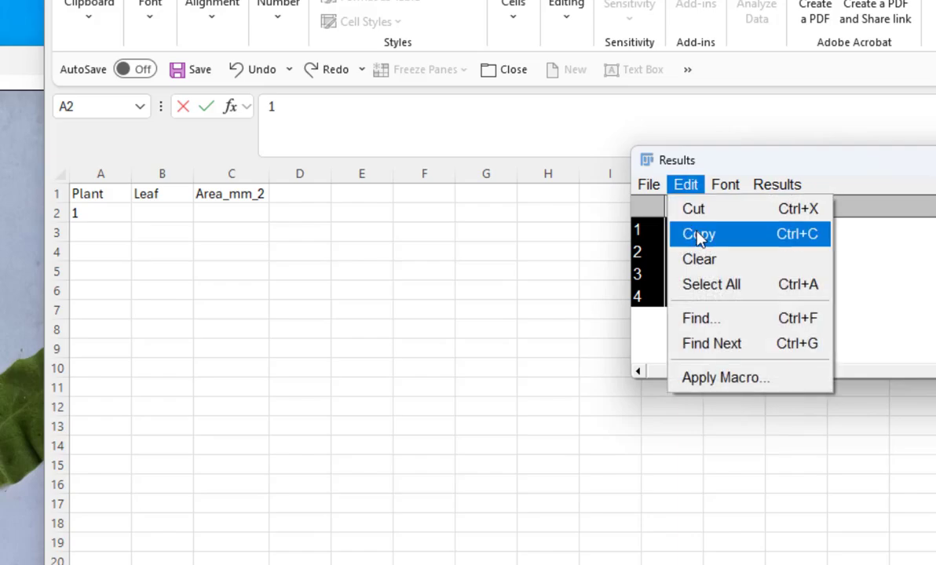
{"action": "left_click", "coordinate": [811, 238]}
{"action": "left_click", "coordinate": [189, 230]}
{"action": "type", "text": "1"}
{"action": "left_click", "coordinate": [155, 212]}
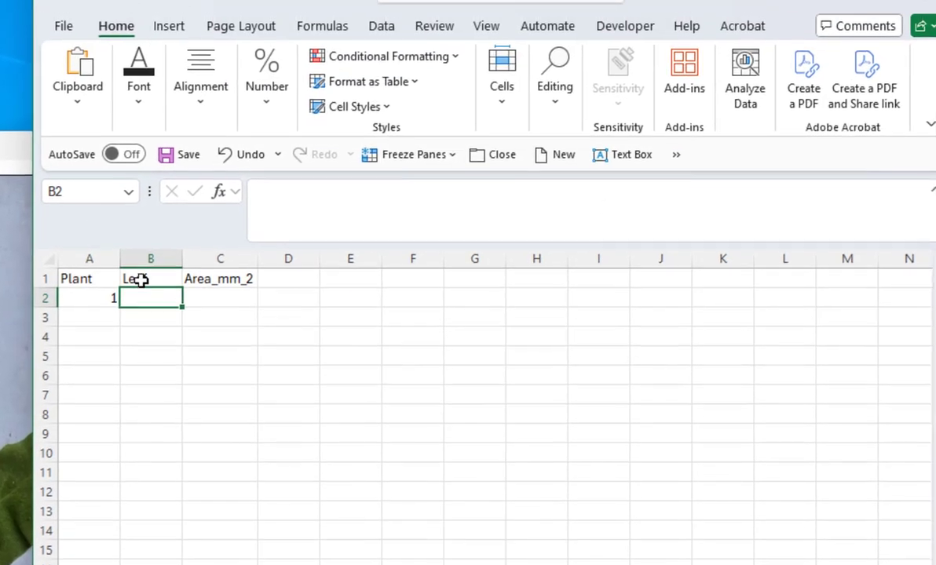
- Paste the four leaf numbers and areas into B2:C5 and fill plant 1 down to A5
{"action": "left_click", "coordinate": [76, 104]}
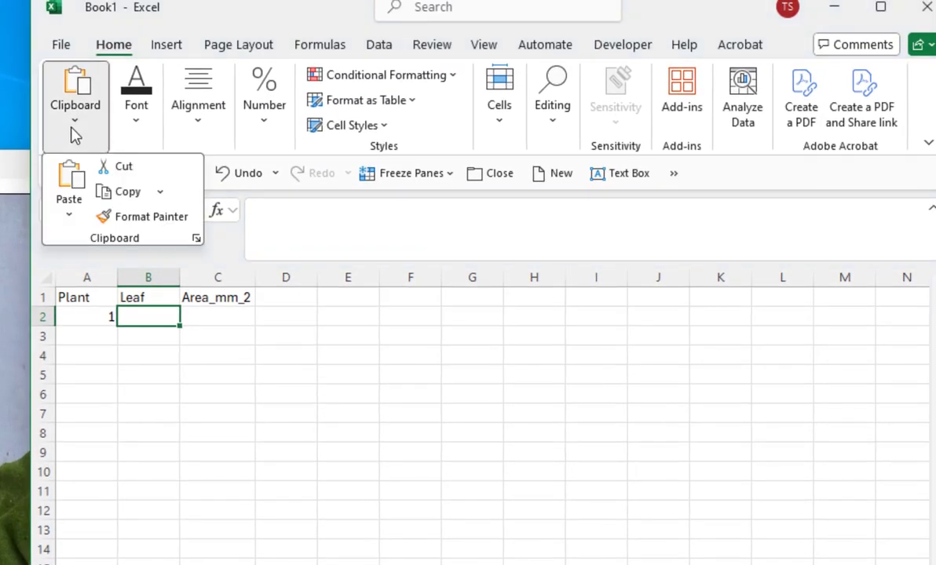
{"action": "left_click", "coordinate": [70, 181]}
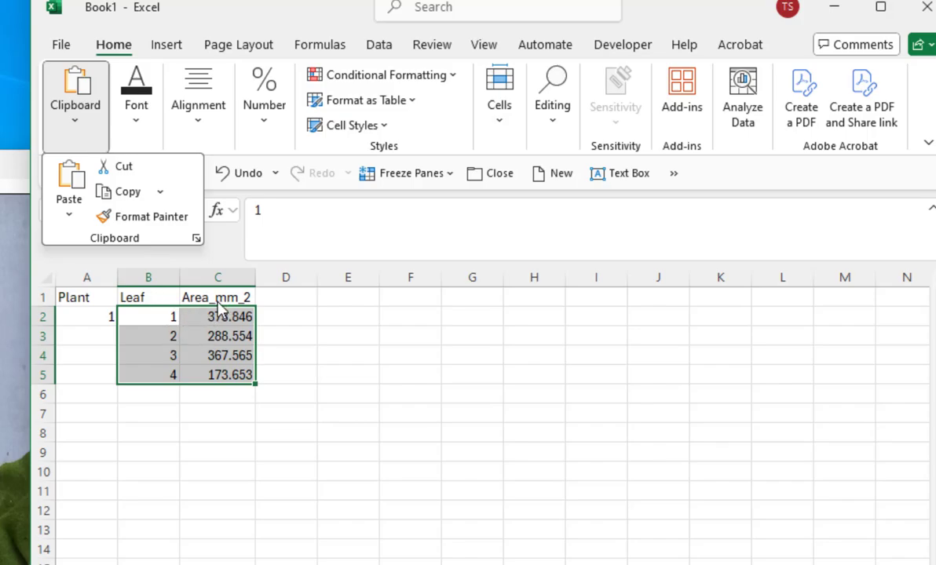
{"action": "left_click", "coordinate": [104, 336]}
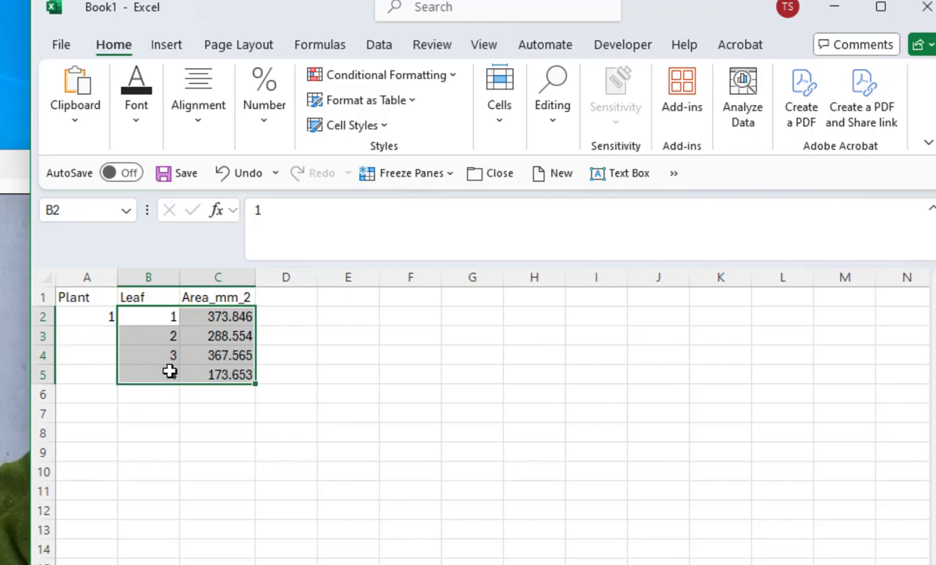
{"action": "left_click", "coordinate": [97, 315]}
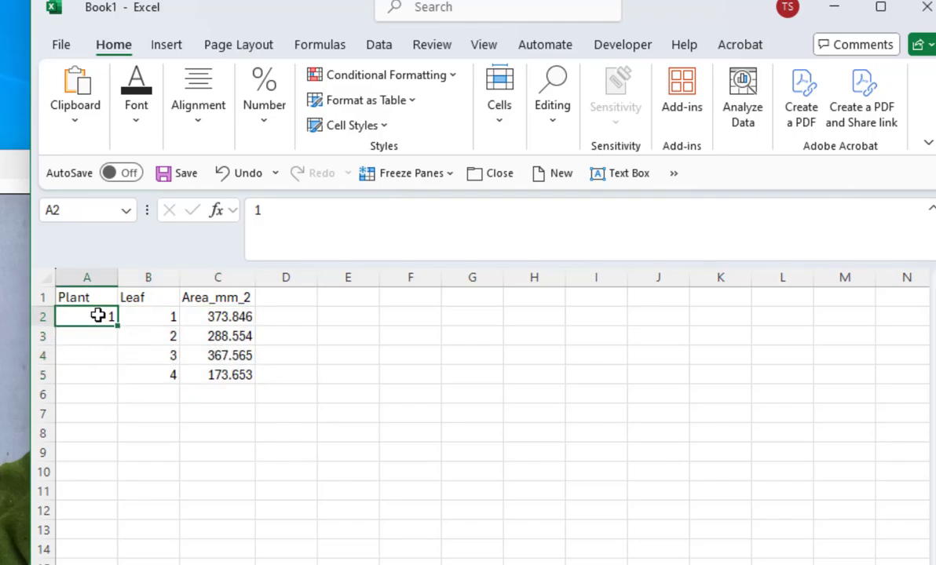
{"action": "left_click_drag", "start_coordinate": [118, 324], "coordinate": [122, 382]}
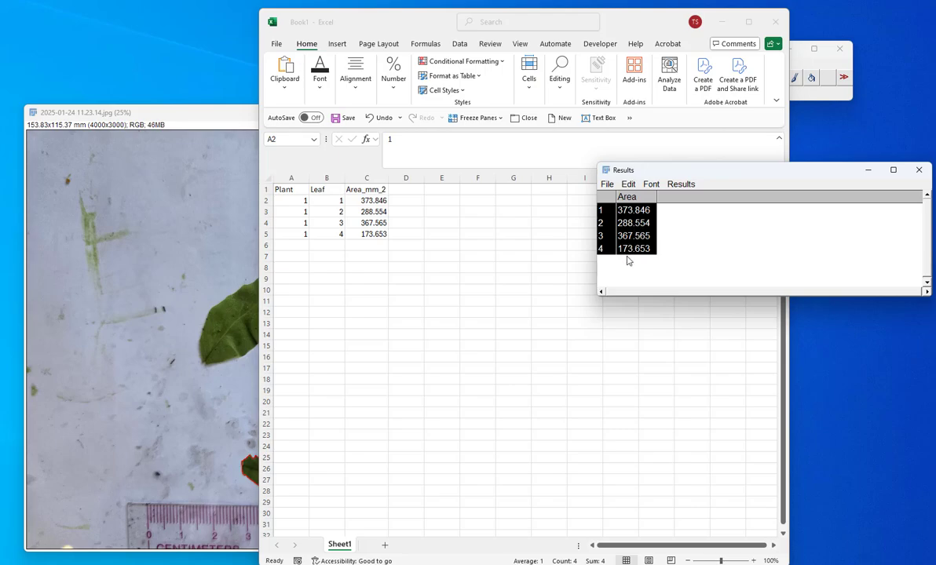
- Delete the four measurements from Fiji's Results table and bring the leaf photo forward
{"action": "key", "text": "Delete"}
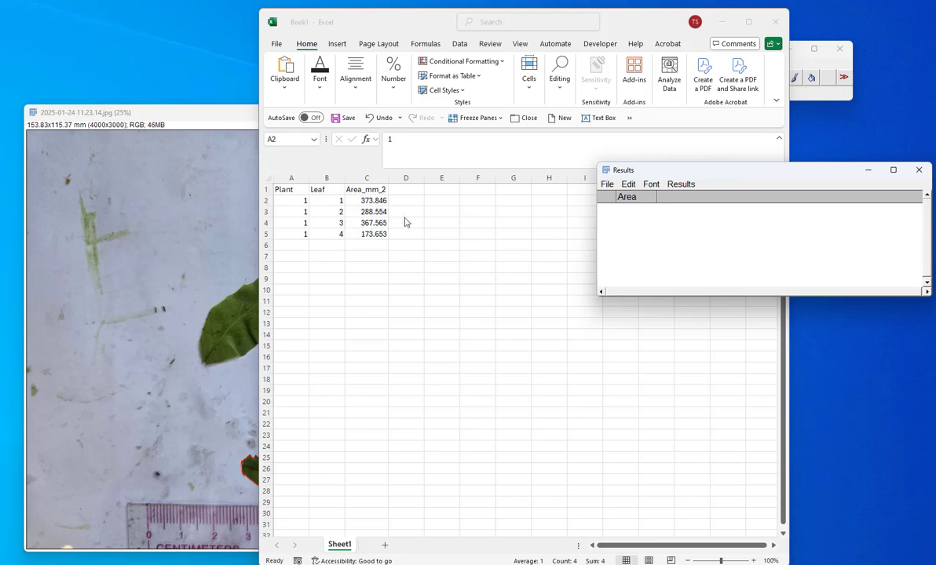
{"action": "left_click", "coordinate": [628, 183]}
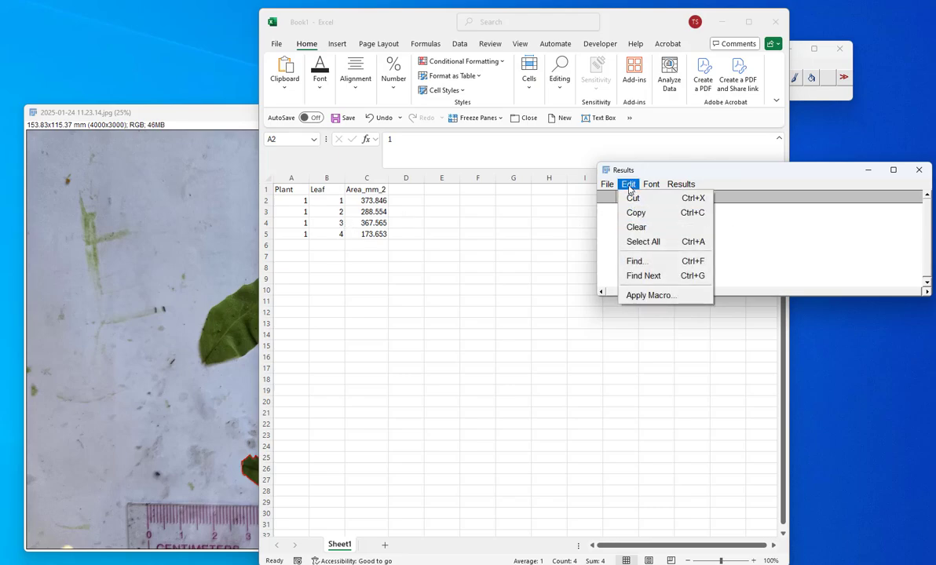
{"action": "left_click", "coordinate": [628, 184]}
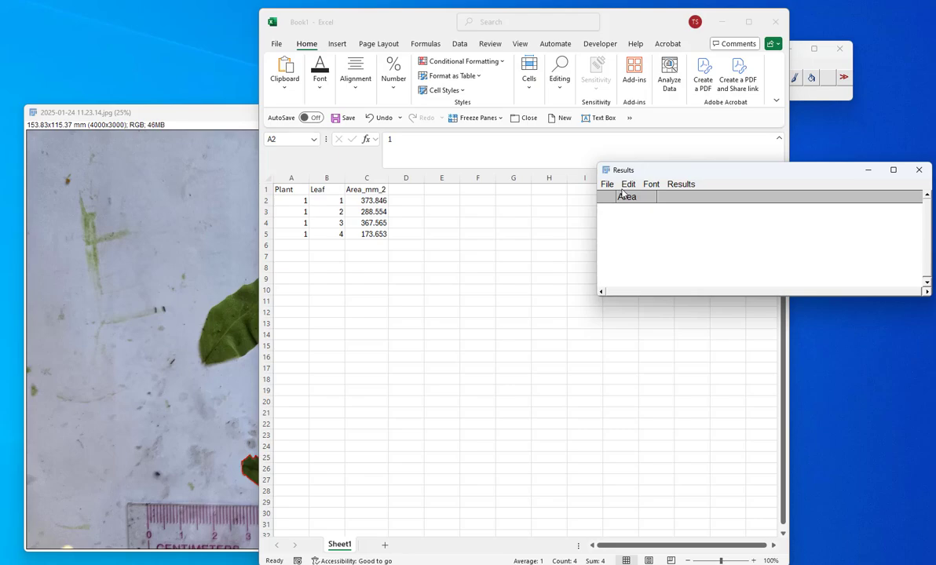
{"action": "left_click", "coordinate": [217, 119]}
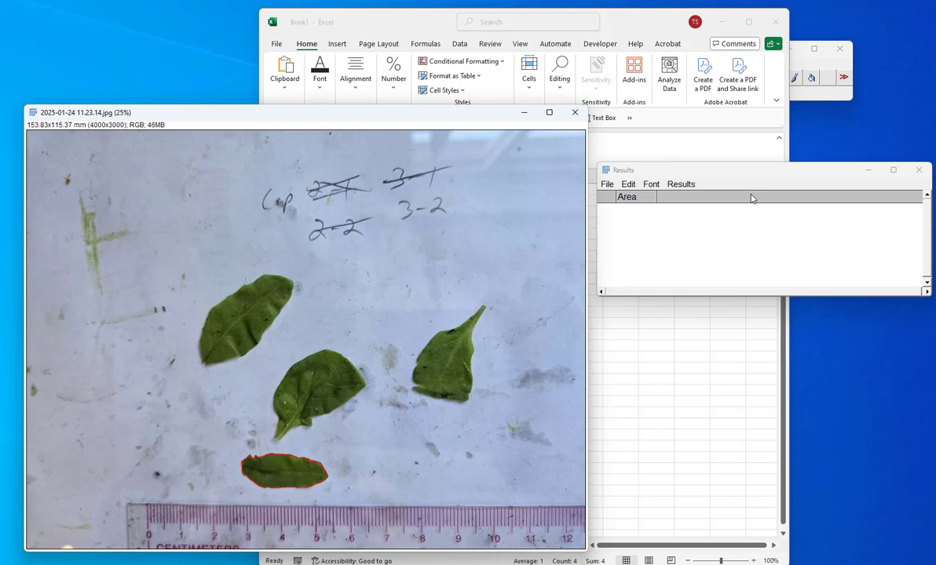
{"action": "key", "text": "ctrl+bracketright"}
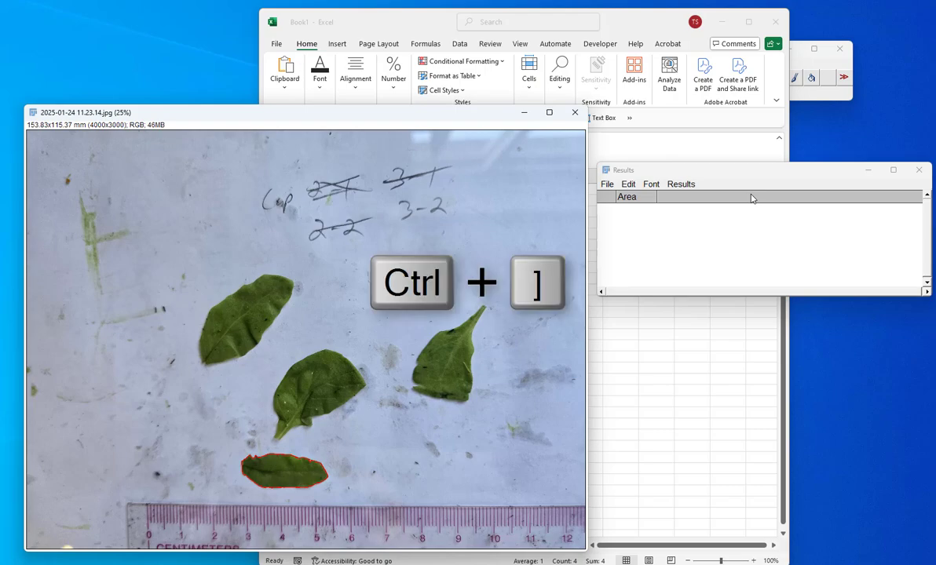
- Close the 2025-01-24 11.23.14.jpg photo, discarding its changes
{"action": "key", "text": "ctrl+bracketright"}
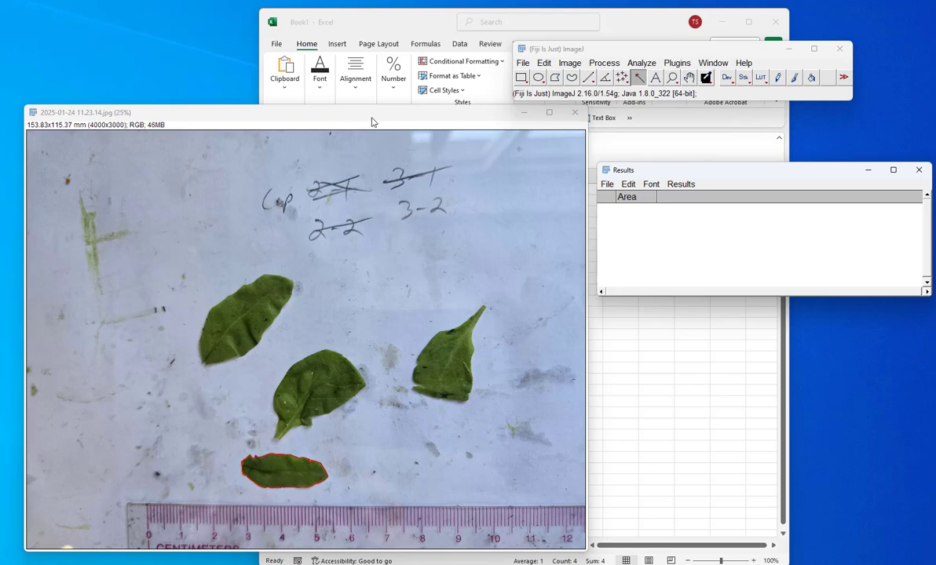
{"action": "left_click", "coordinate": [576, 115]}
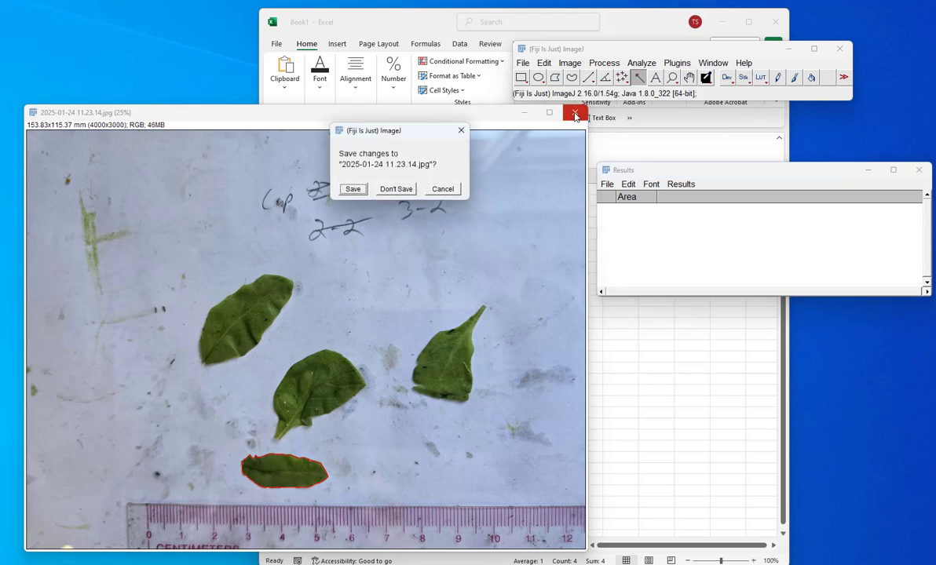
{"action": "left_click", "coordinate": [385, 188]}
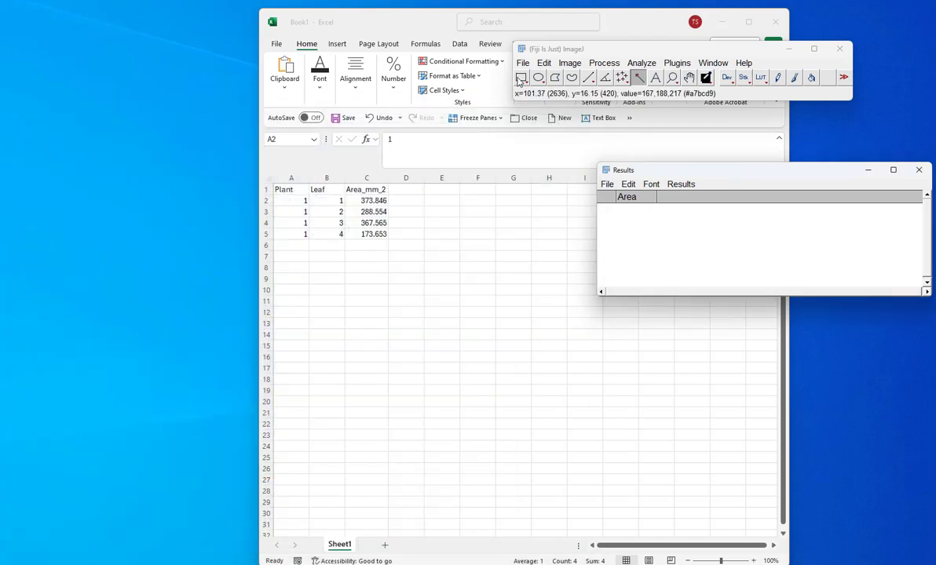
{"action": "left_click", "coordinate": [522, 63]}
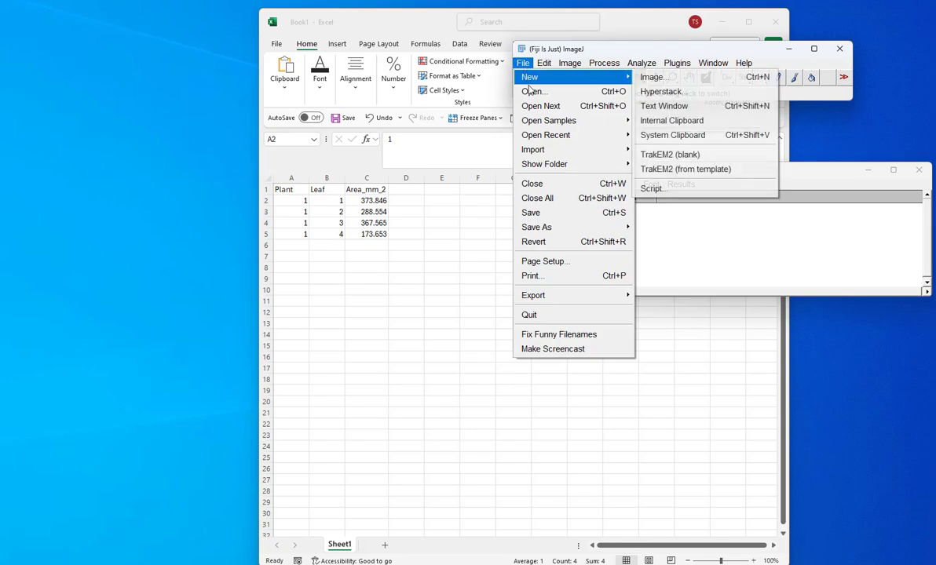
- Open 2025-01-24 11.20.58.jpg and measure the small top-left leaf with the Wand, area 6295
{"action": "left_click", "coordinate": [531, 91]}
{"action": "double_click", "coordinate": [416, 269]}
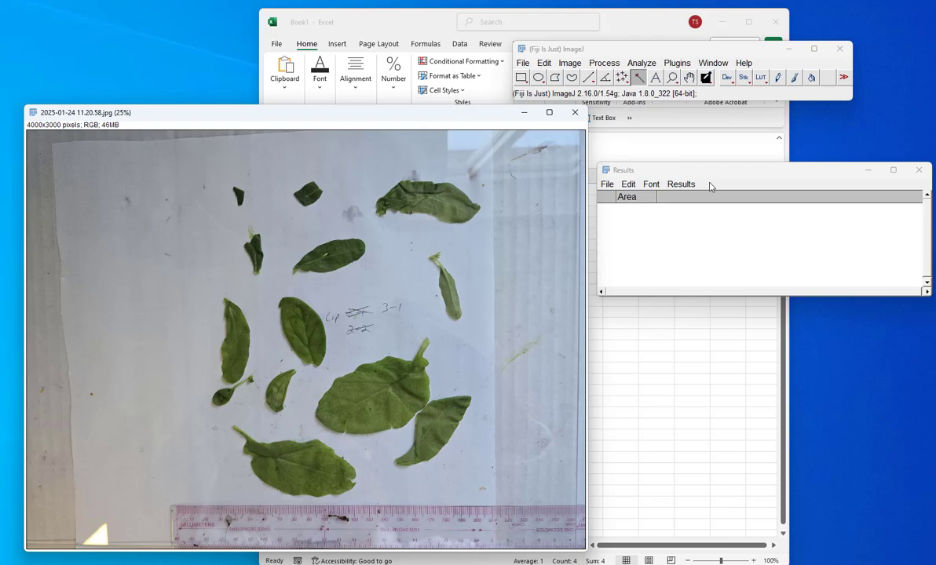
{"action": "left_click", "coordinate": [239, 197]}
{"action": "key", "text": "ctrl+m"}
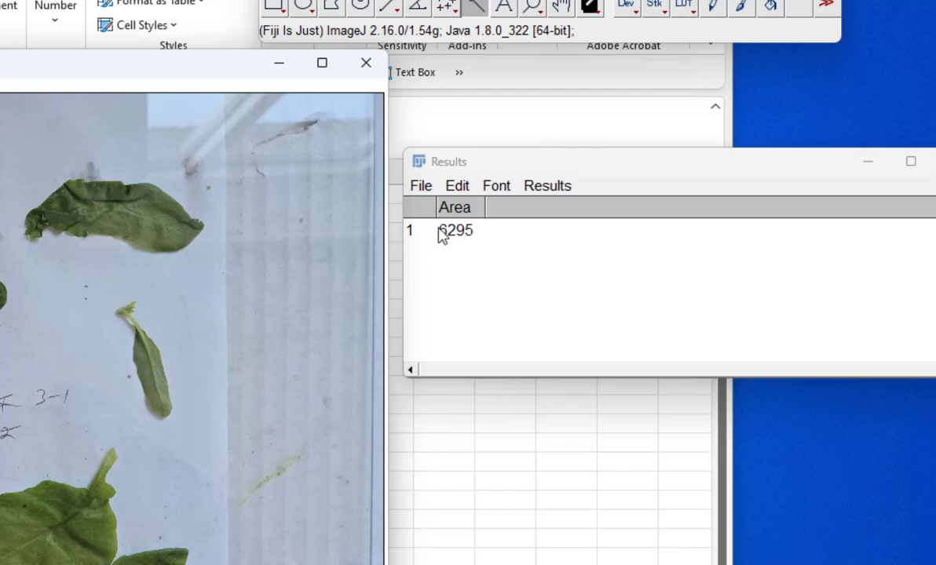
{"action": "left_click", "coordinate": [286, 70]}
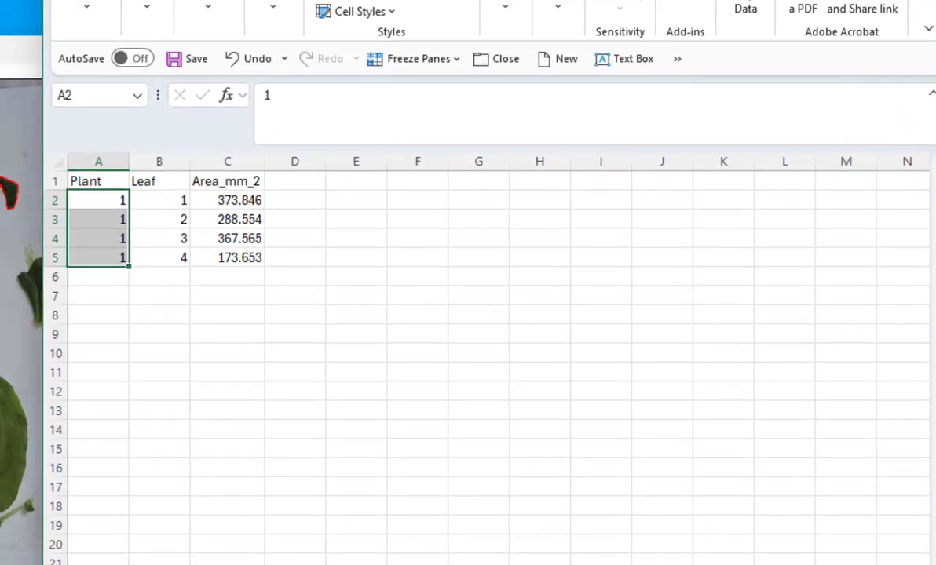
{"action": "key", "text": "alt+Tab"}
{"action": "key", "text": "alt+Tab"}
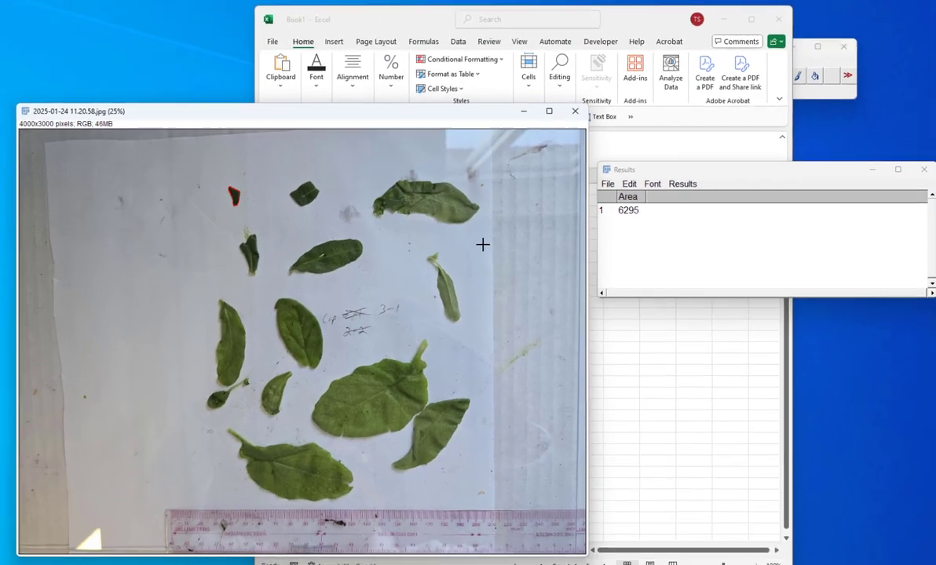
{"action": "key", "text": "Return"}
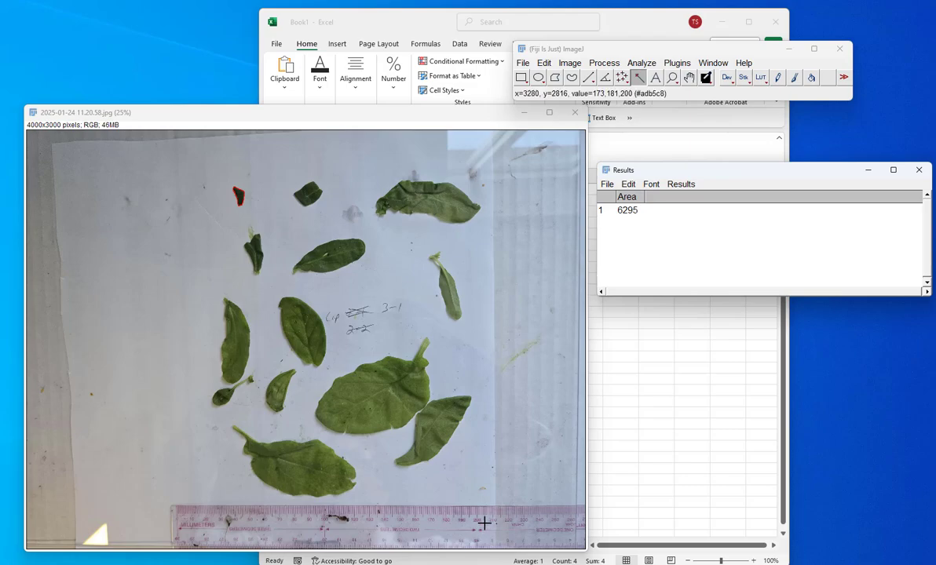
- Draw a line over 240–245 on the ruler and set it as a known distance of 5 (11.4018 pixels/unit)
{"action": "scroll", "coordinate": [484, 523], "scroll_direction": "up", "scroll_amount": 5}
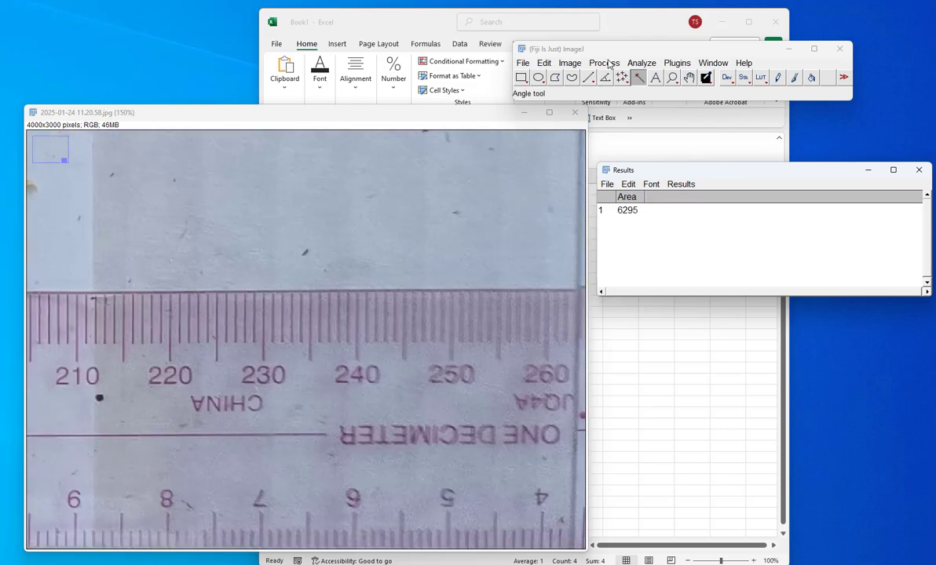
{"action": "left_click", "coordinate": [588, 77]}
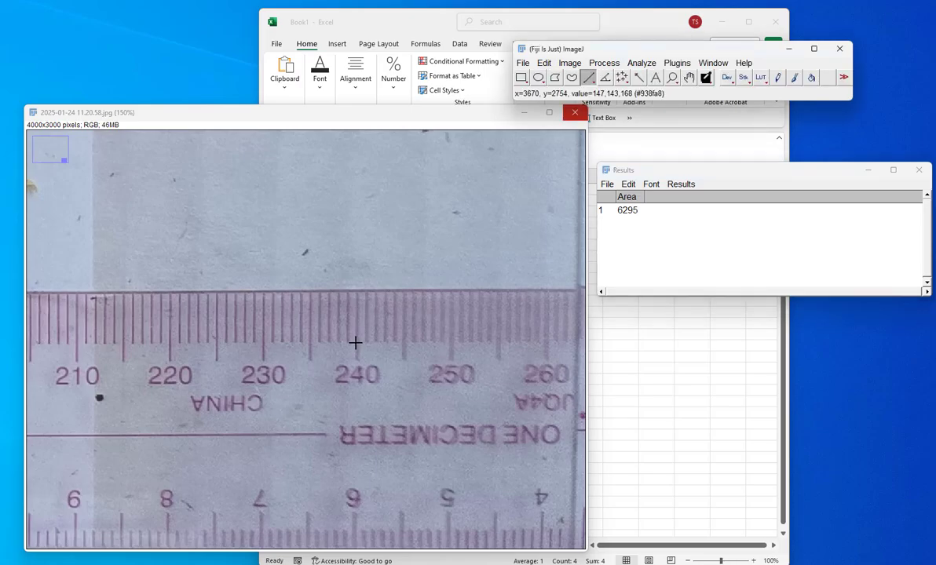
{"action": "left_click_drag", "start_coordinate": [356, 342], "coordinate": [403, 342]}
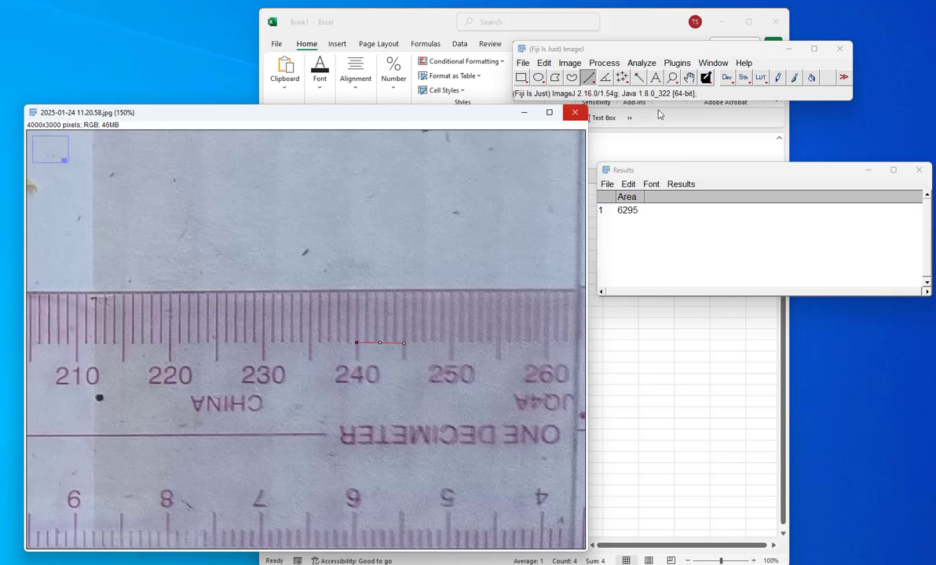
{"action": "left_click", "coordinate": [642, 62]}
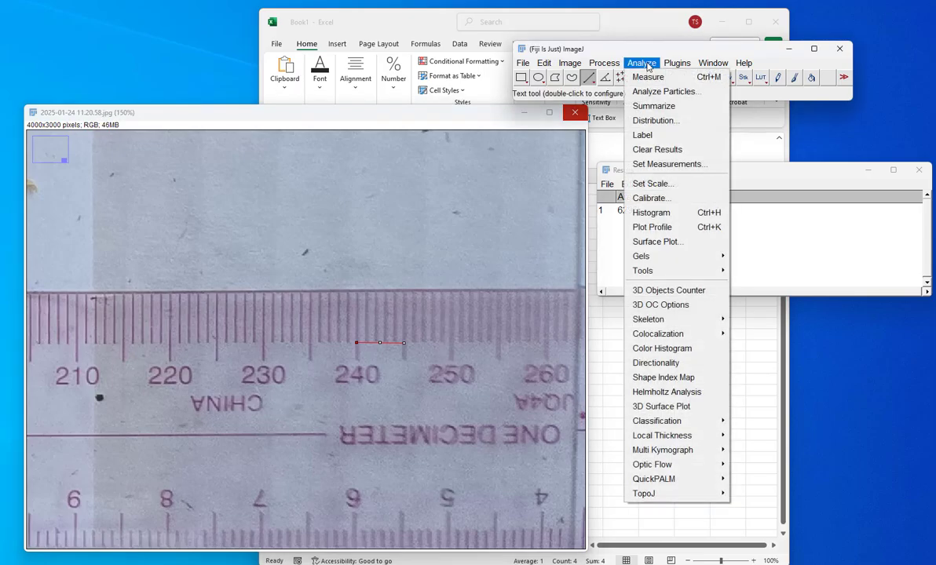
{"action": "left_click", "coordinate": [670, 185]}
{"action": "left_click", "coordinate": [435, 149]}
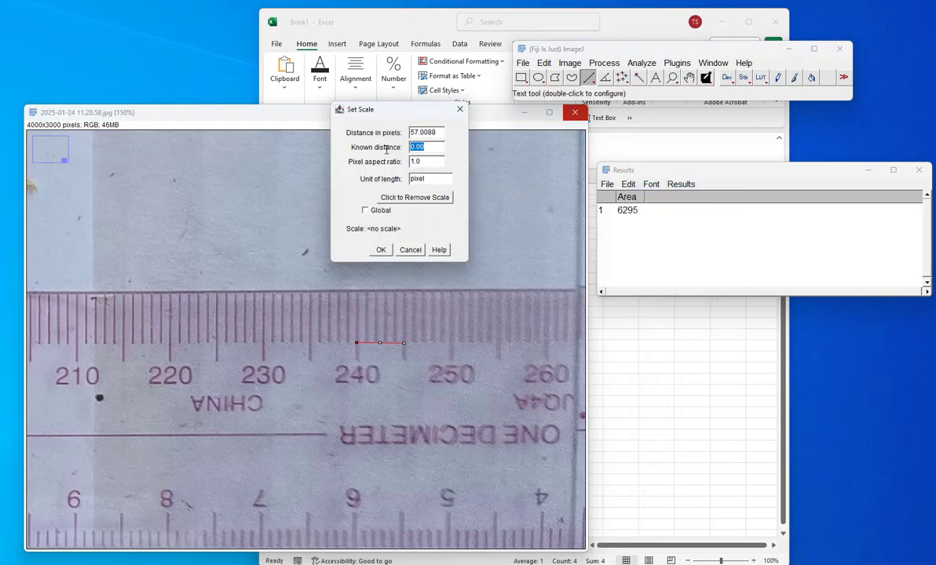
{"action": "type", "text": "5"}
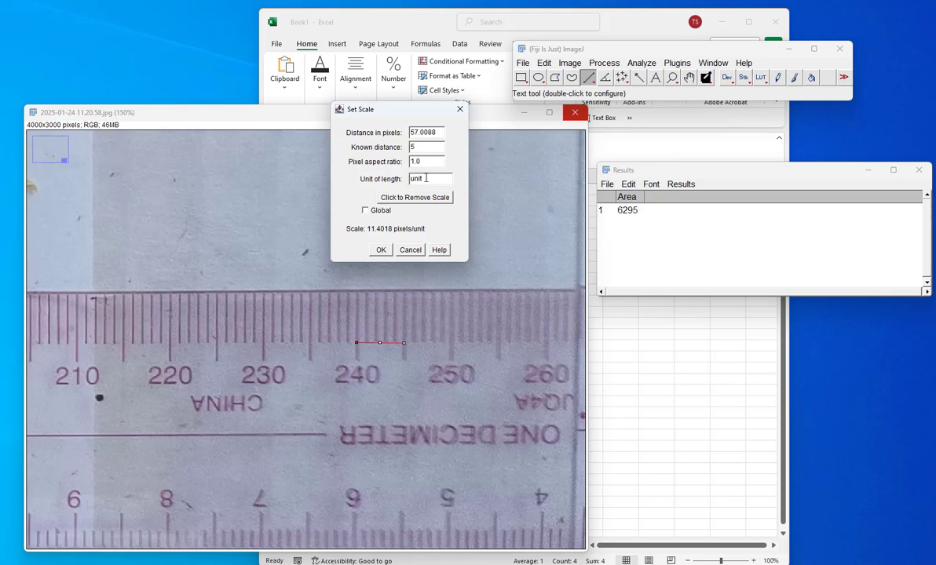
{"action": "left_click", "coordinate": [382, 251]}
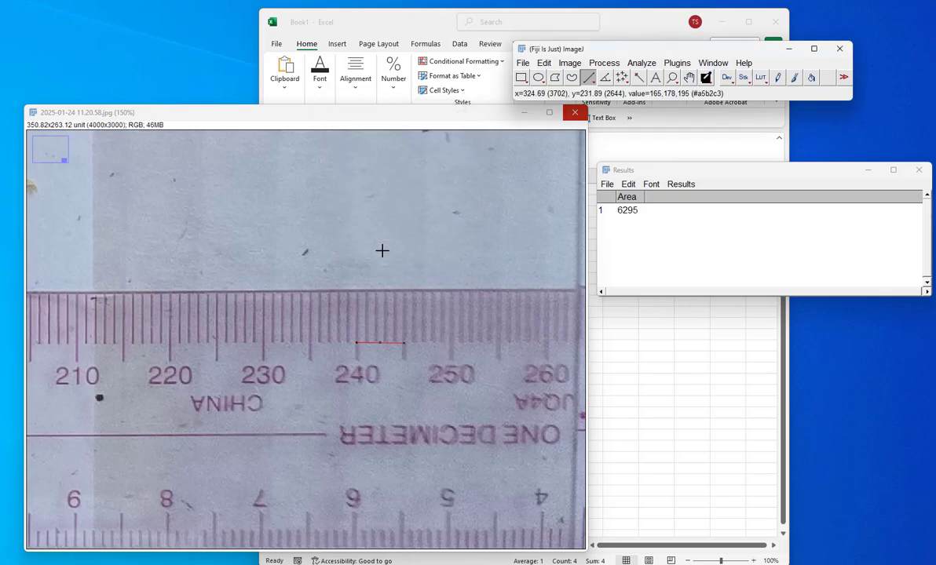
- Measure the tiny top-left leaf with the Wand and delete the old 6295 Results row
{"action": "scroll", "coordinate": [394, 338], "scroll_direction": "down", "scroll_amount": 5}
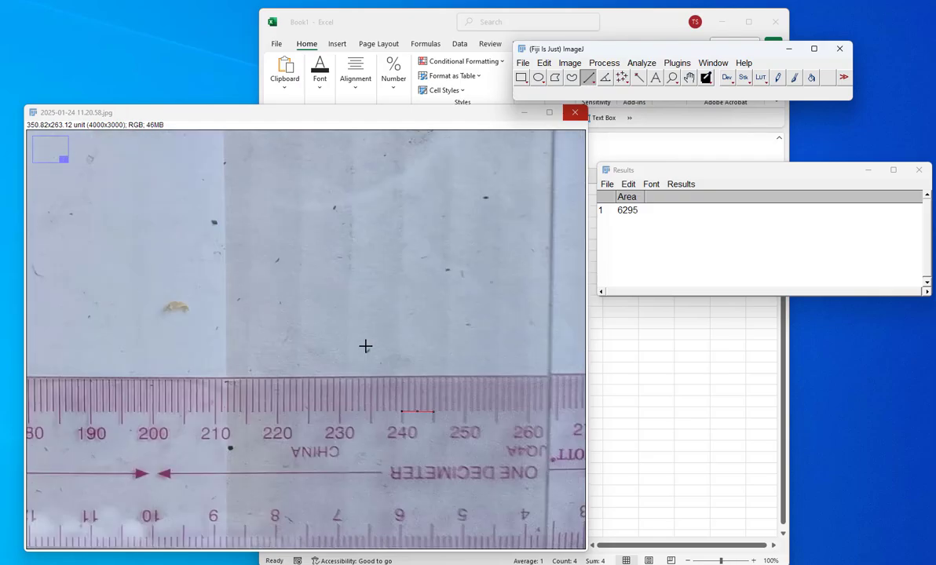
{"action": "scroll", "coordinate": [339, 361], "scroll_direction": "down", "scroll_amount": 3}
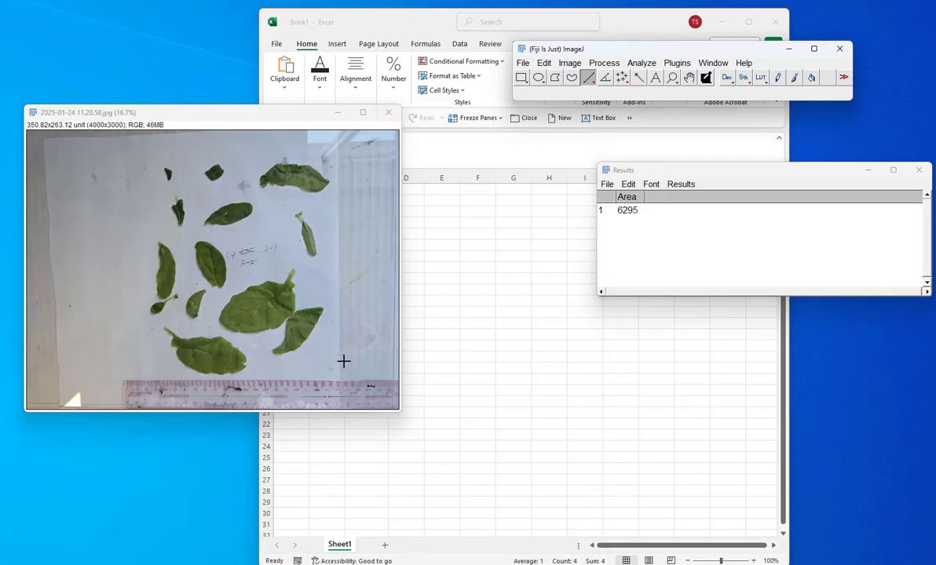
{"action": "scroll", "coordinate": [342, 363], "scroll_direction": "up", "scroll_amount": 2}
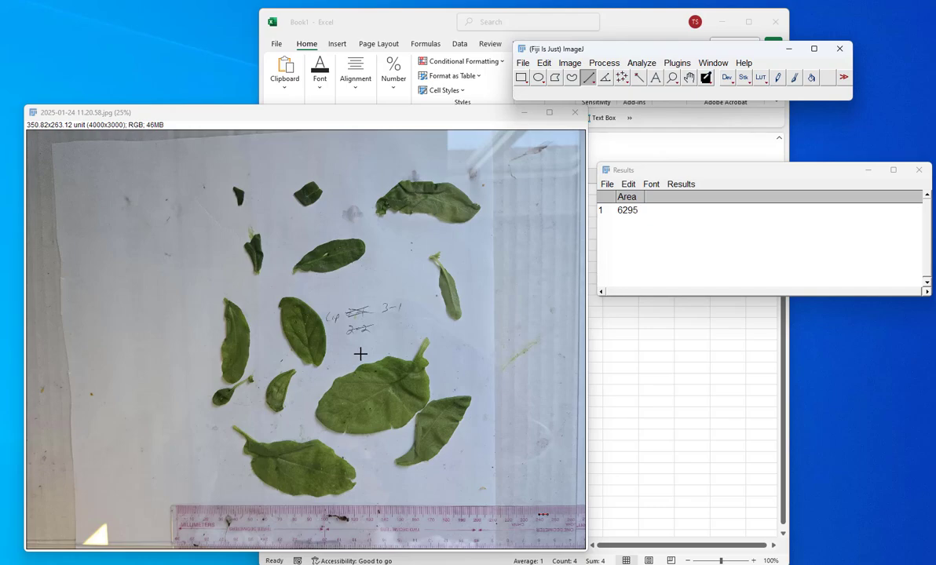
{"action": "left_click", "coordinate": [639, 77]}
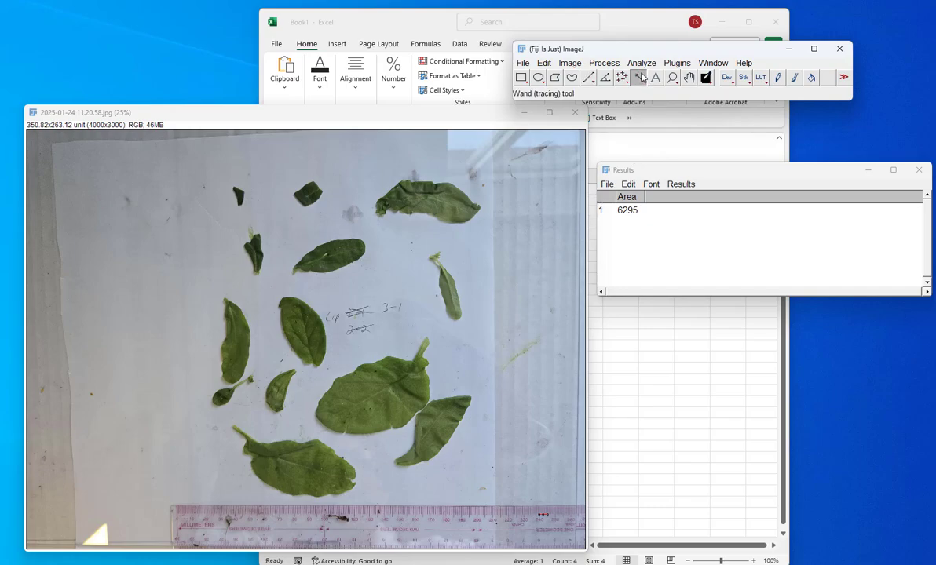
{"action": "left_click", "coordinate": [238, 196]}
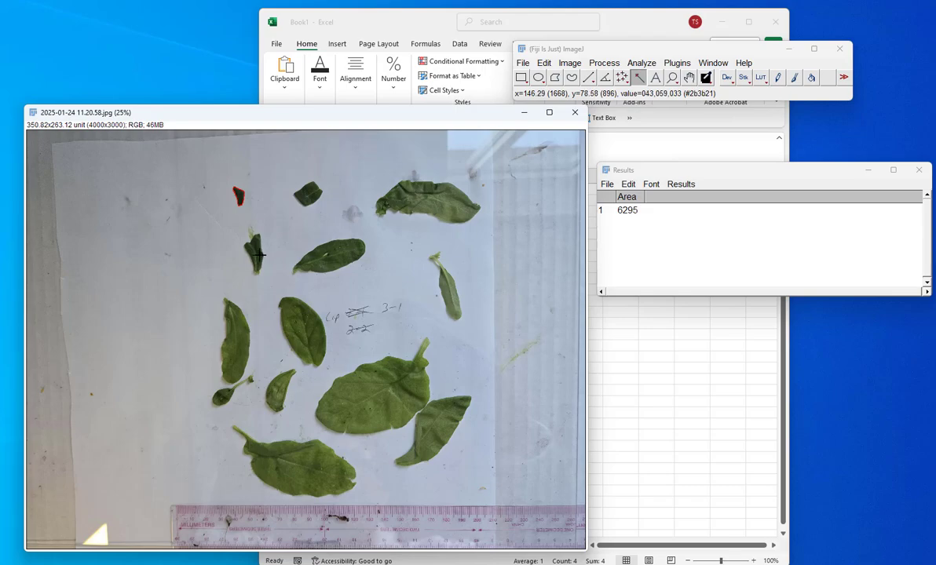
{"action": "key", "text": "ctrl+m"}
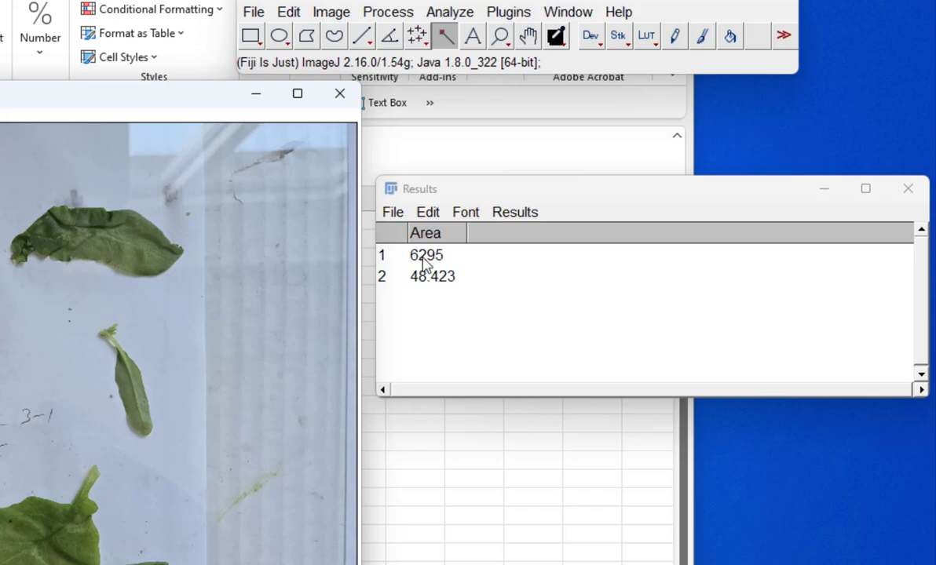
{"action": "left_click", "coordinate": [425, 261]}
{"action": "key", "text": "Delete"}
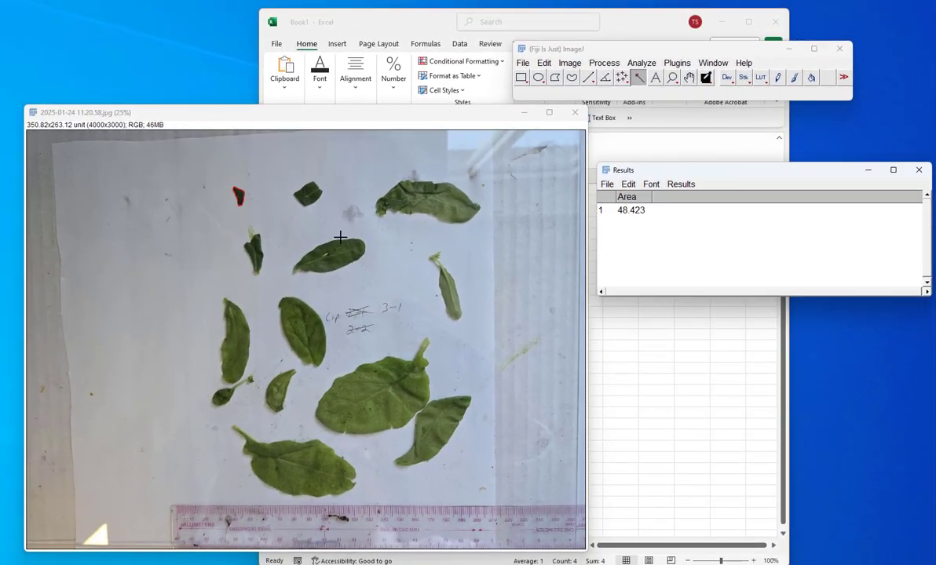
- Measure the small top-centre leaf and outline the large upper-right leaf
{"action": "left_click", "coordinate": [308, 197]}
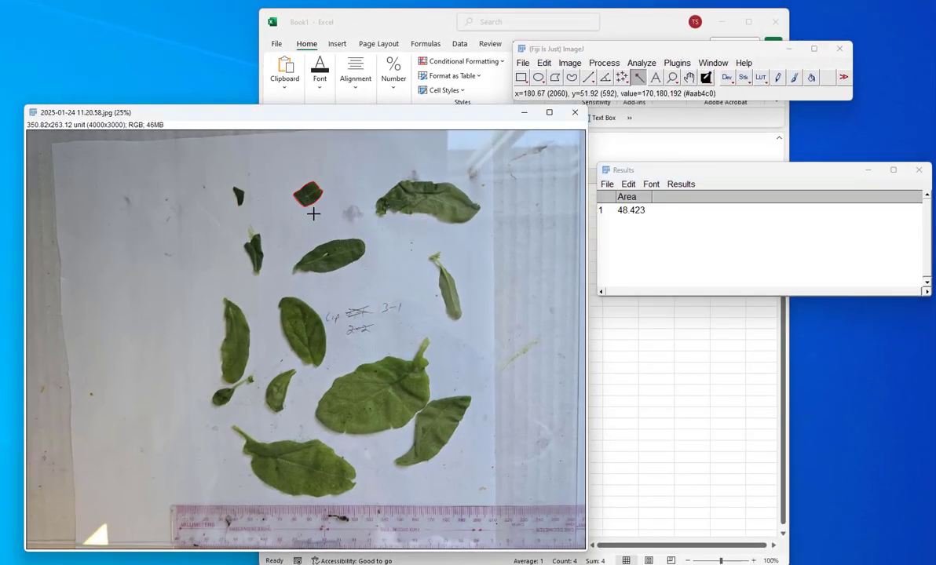
{"action": "key", "text": "ctrl+m"}
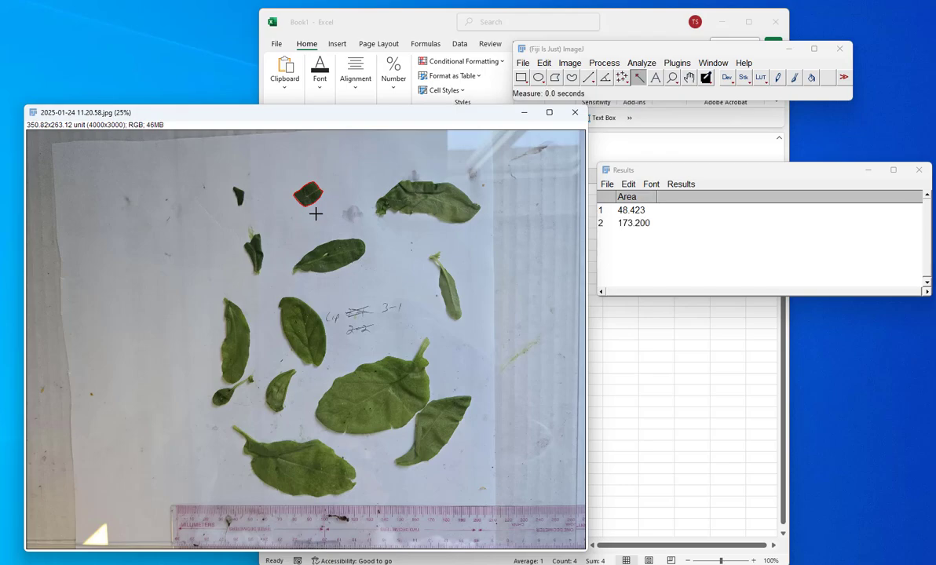
{"action": "left_click", "coordinate": [445, 204]}
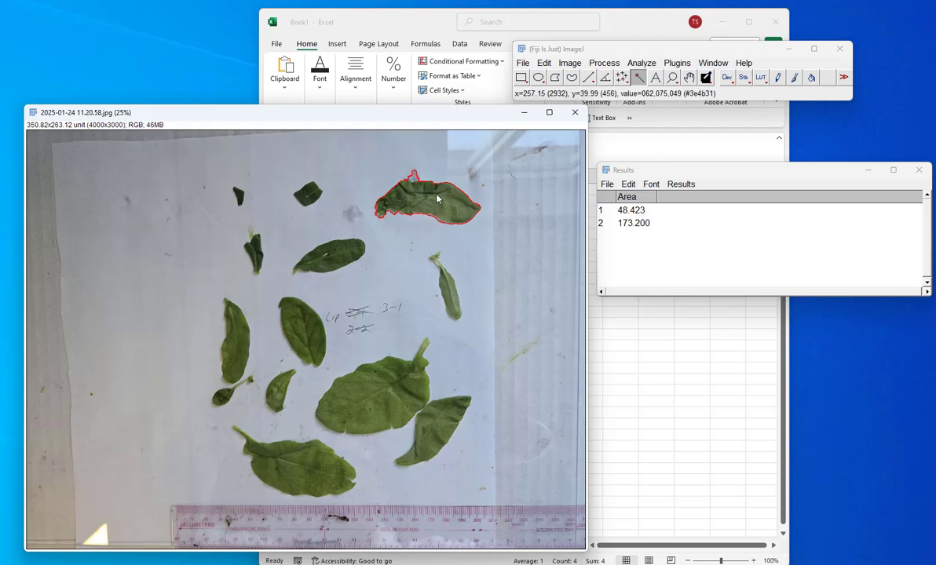
- Zoom to 75% on the wand-traced large upper-right leaf to check its outline
{"action": "scroll", "coordinate": [424, 194], "scroll_direction": "up", "scroll_amount": 4}
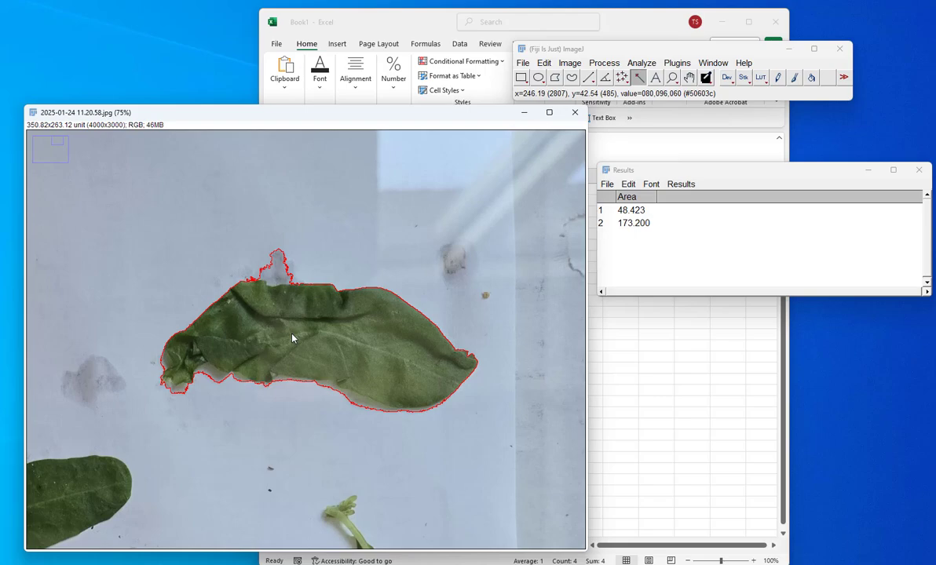
- Lower the Wand tolerance from 60 to 19 and retrace the large leaf
{"action": "left_click", "coordinate": [639, 80]}
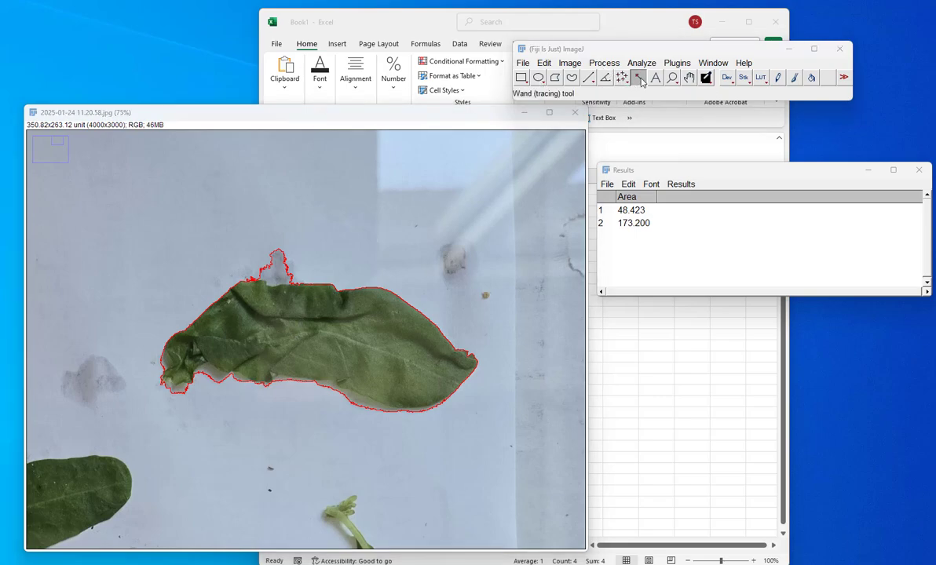
{"action": "double_click", "coordinate": [639, 79]}
{"action": "left_click_drag", "start_coordinate": [386, 110], "coordinate": [500, 158]}
{"action": "left_click", "coordinate": [463, 180]}
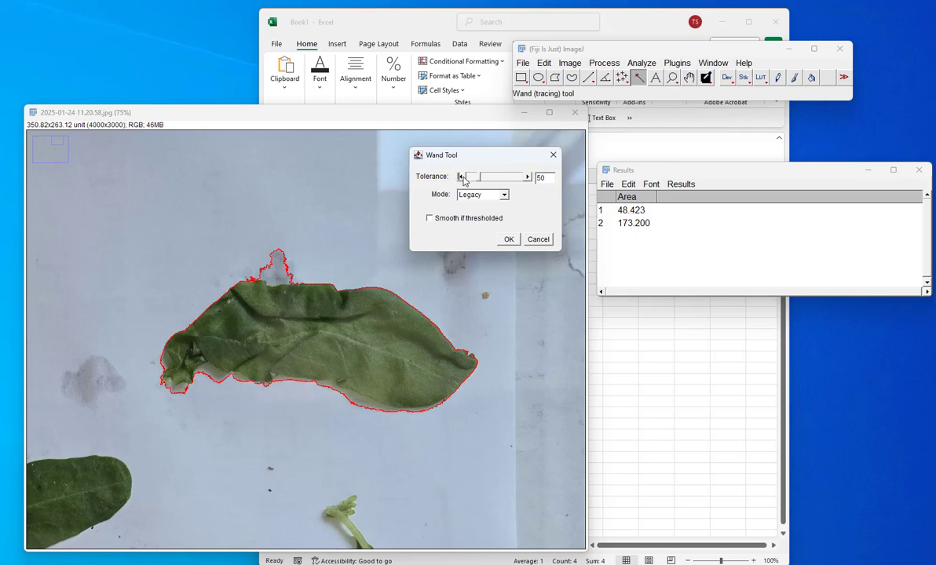
{"action": "left_click", "coordinate": [463, 180]}
{"action": "left_click", "coordinate": [463, 180]}
{"action": "left_click", "coordinate": [463, 180]}
{"action": "left_click", "coordinate": [463, 180]}
{"action": "left_click", "coordinate": [463, 180]}
{"action": "left_click", "coordinate": [463, 179]}
{"action": "left_click", "coordinate": [463, 180]}
{"action": "left_click", "coordinate": [463, 179]}
{"action": "left_click", "coordinate": [463, 180]}
{"action": "left_click", "coordinate": [515, 240]}
{"action": "left_click", "coordinate": [163, 256]}
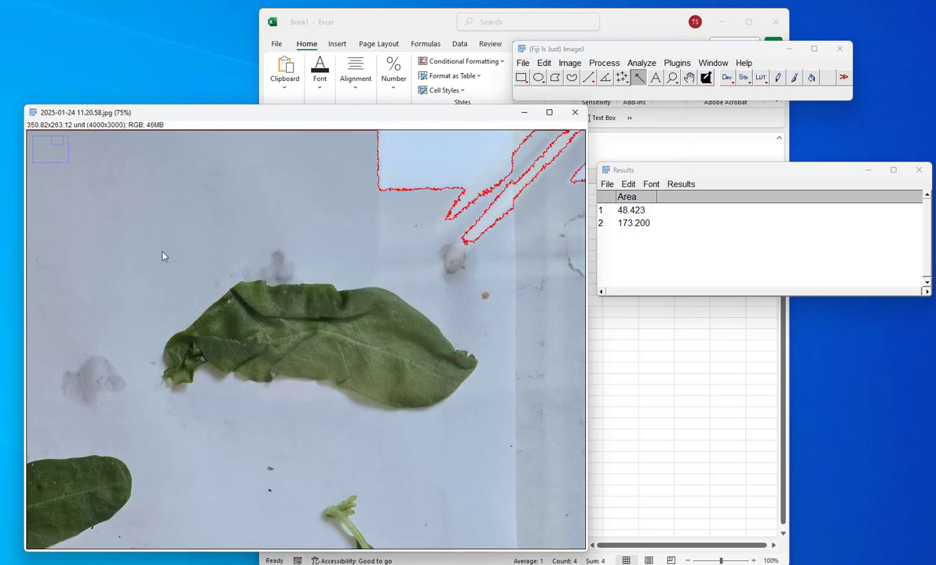
{"action": "left_click", "coordinate": [259, 306]}
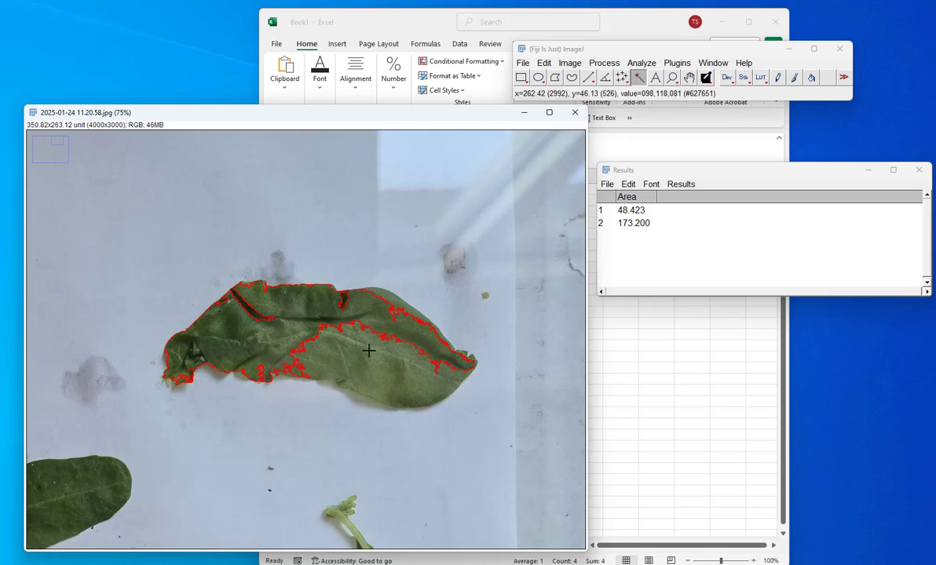
- Raise the Wand tolerance to 47 and measure the large leaf, recording 1138.385
{"action": "left_click", "coordinate": [641, 81]}
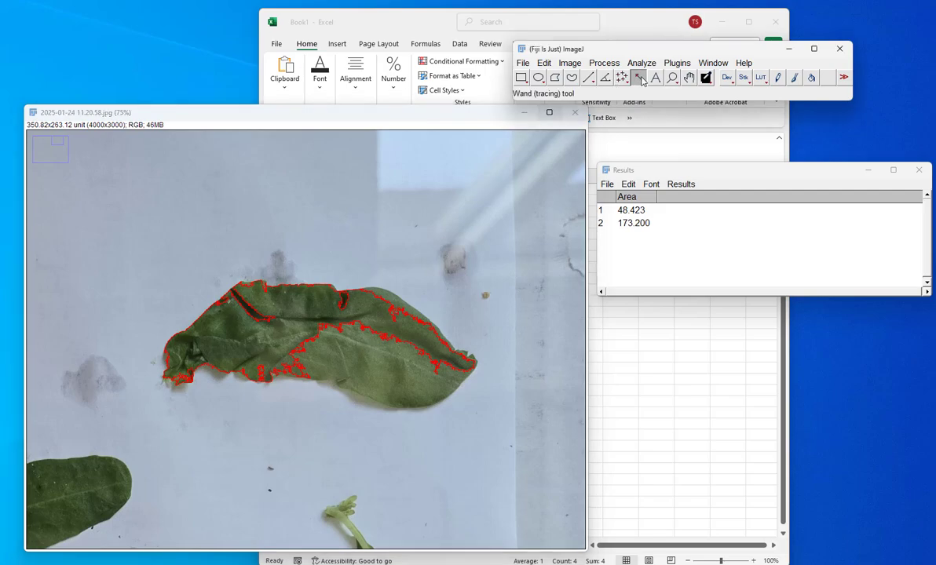
{"action": "double_click", "coordinate": [642, 81]}
{"action": "left_click", "coordinate": [442, 146]}
{"action": "left_click", "coordinate": [441, 146]}
{"action": "left_click", "coordinate": [441, 146]}
{"action": "left_click", "coordinate": [441, 146]}
{"action": "left_click", "coordinate": [441, 146]}
{"action": "left_click", "coordinate": [441, 146]}
{"action": "left_click", "coordinate": [441, 146]}
{"action": "left_click", "coordinate": [441, 146]}
{"action": "left_click", "coordinate": [441, 146]}
{"action": "left_click", "coordinate": [442, 146]}
{"action": "left_click", "coordinate": [441, 146]}
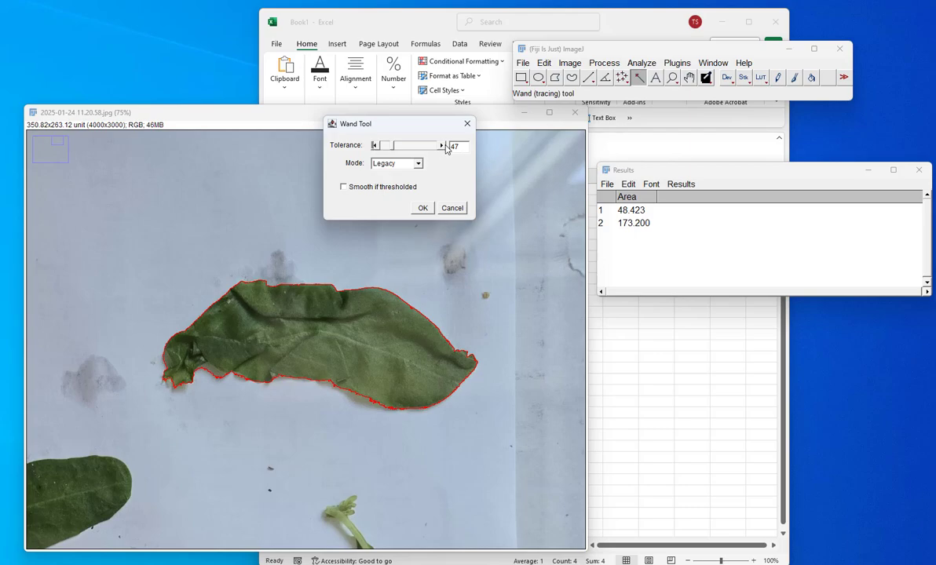
{"action": "left_click", "coordinate": [423, 207]}
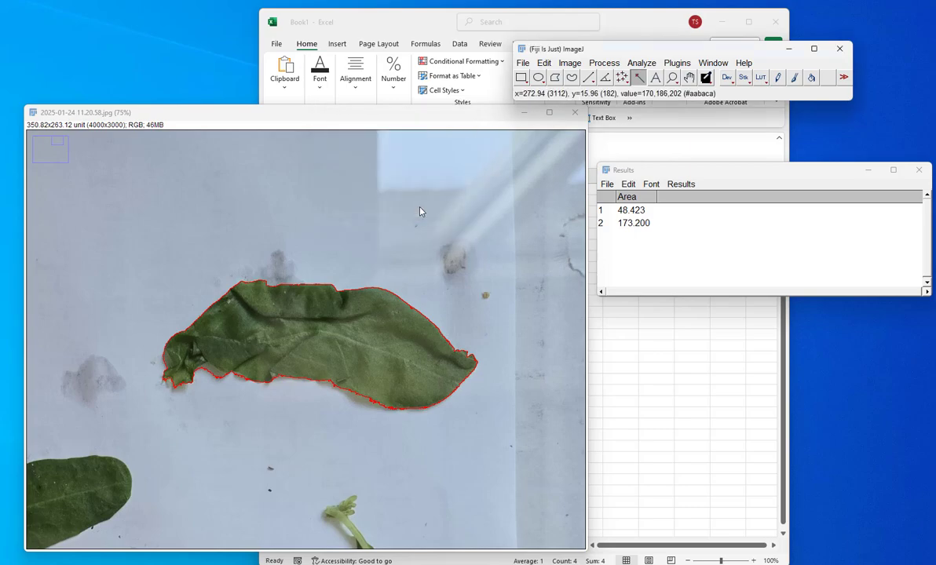
{"action": "key", "text": "ctrl+m"}
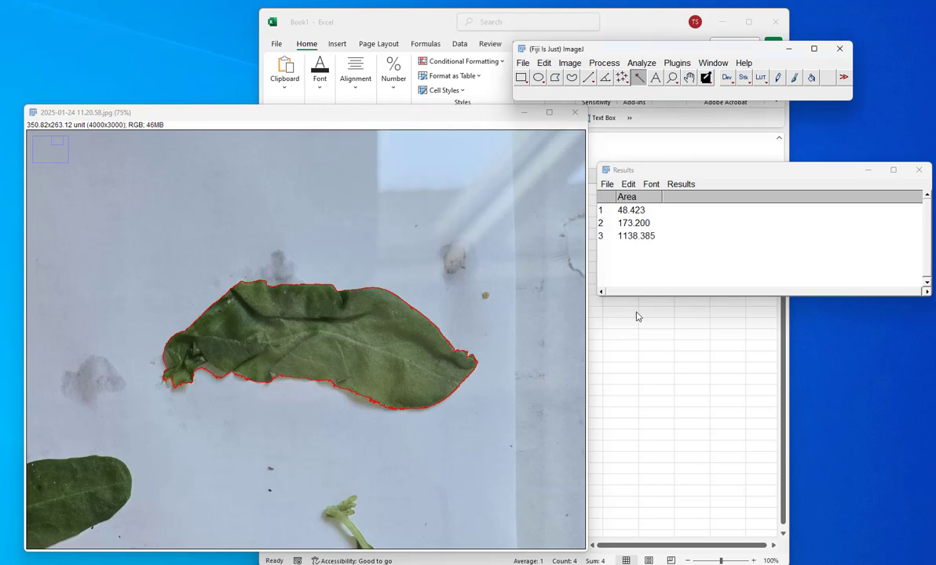